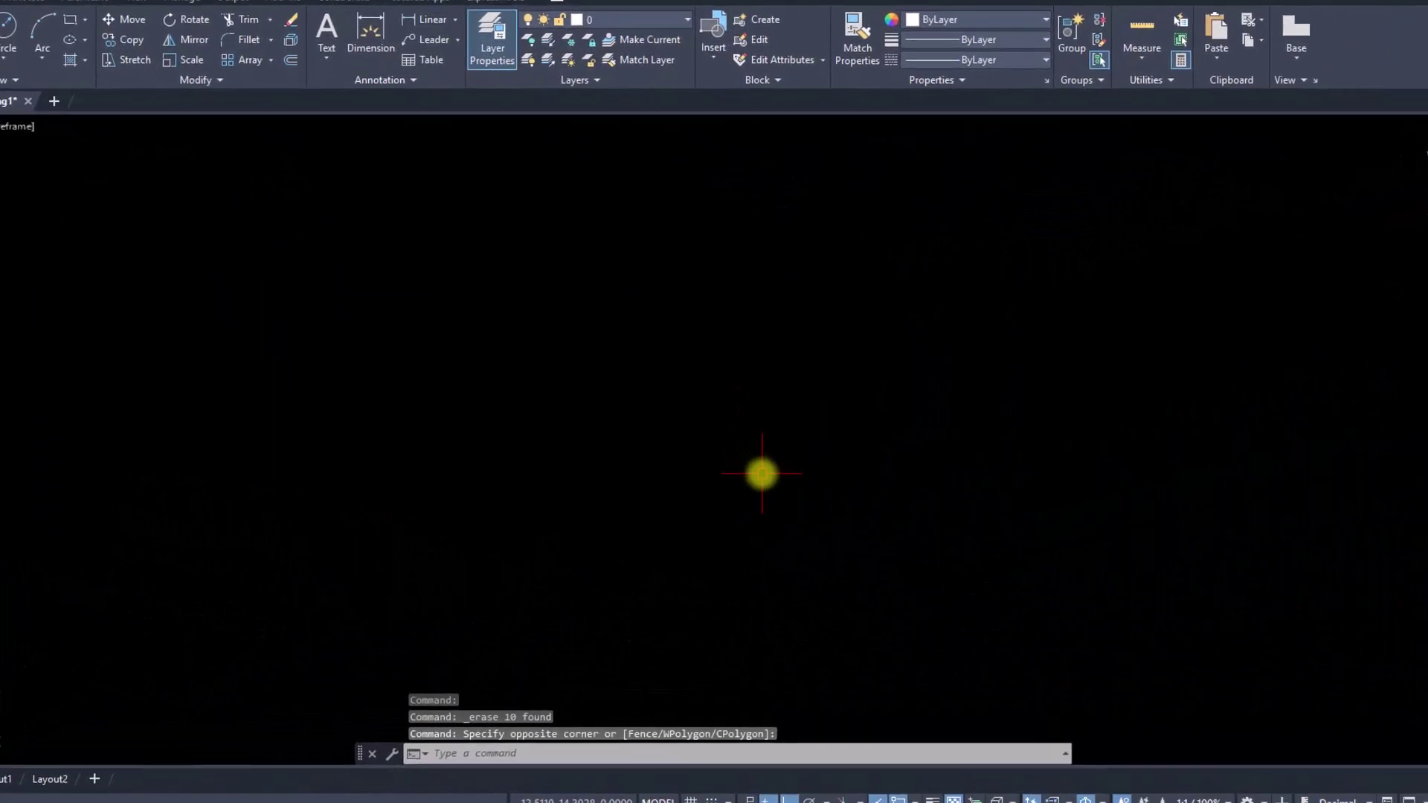
# Create a multiline text box reading BestCAD and centre it in view.
pyautogui.press('Return')
pyautogui.click(581, 523)
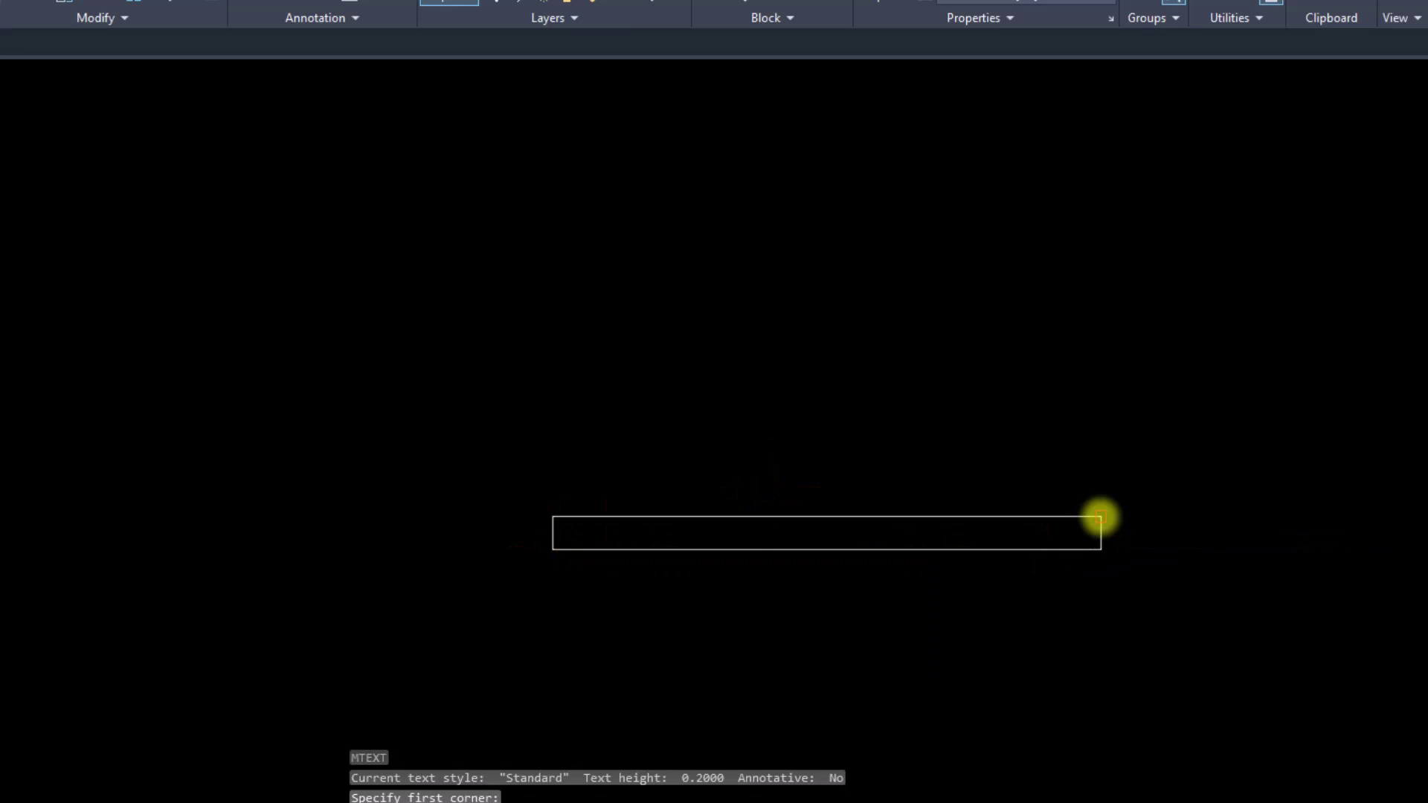
pyautogui.click(1100, 519)
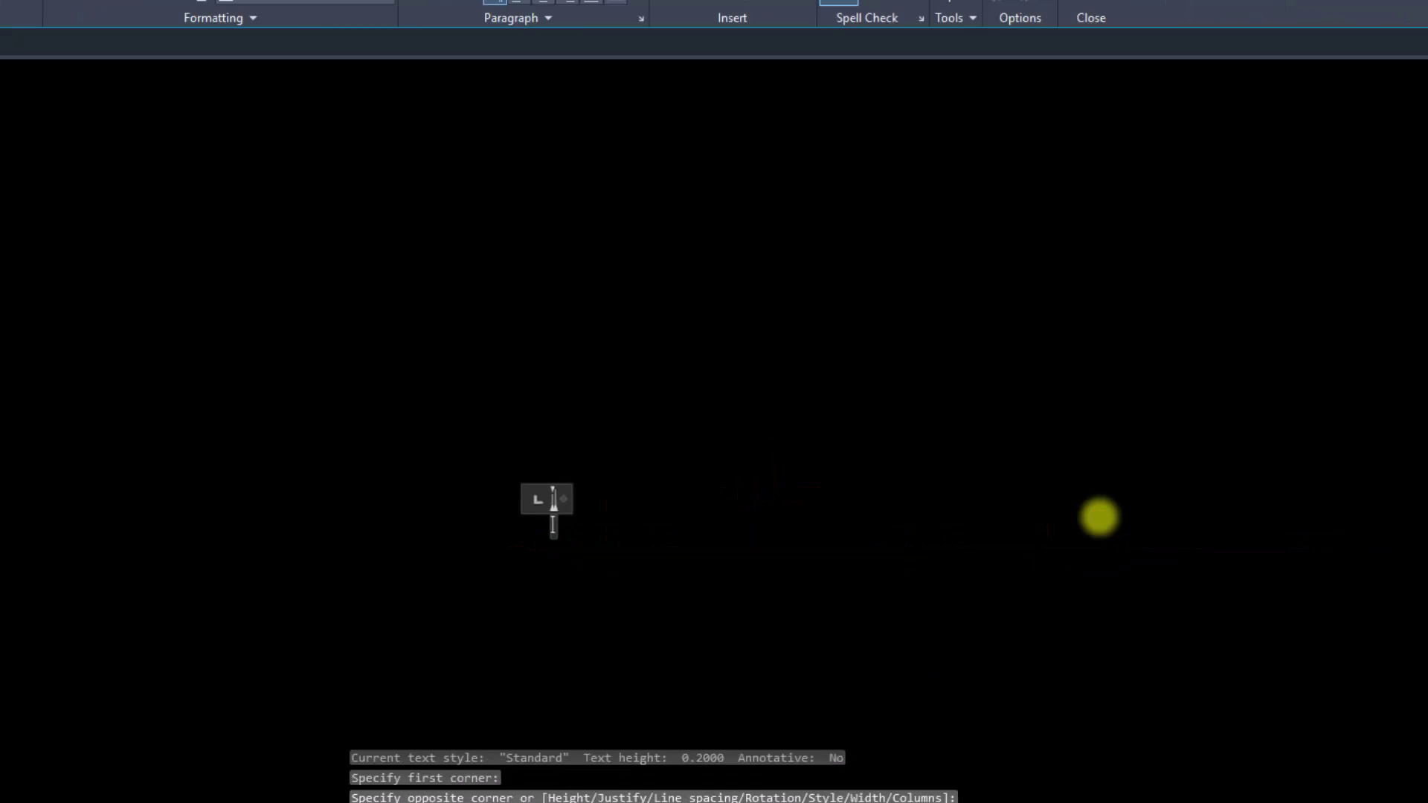
pyautogui.write('Best')
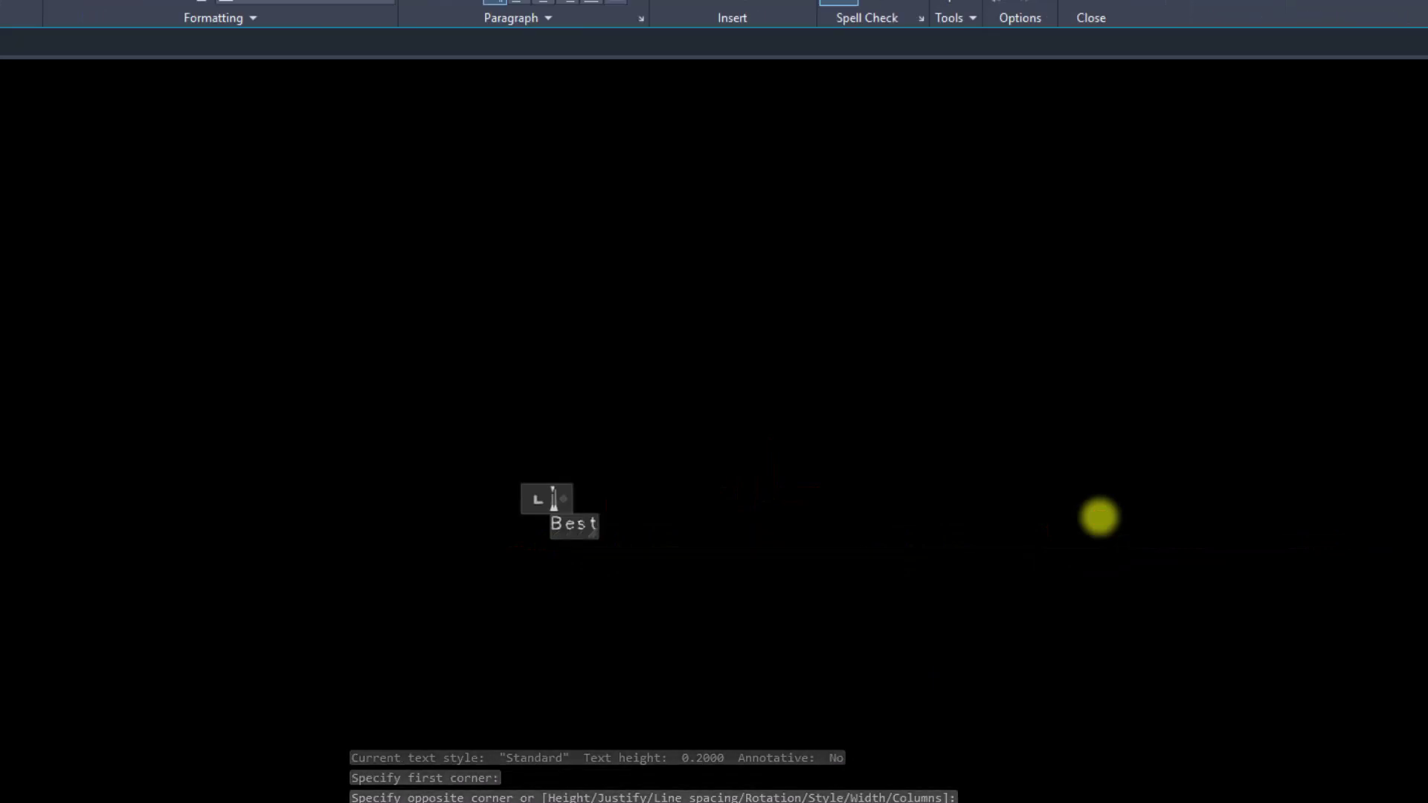
pyautogui.write('CAD')
pyautogui.click(669, 600)
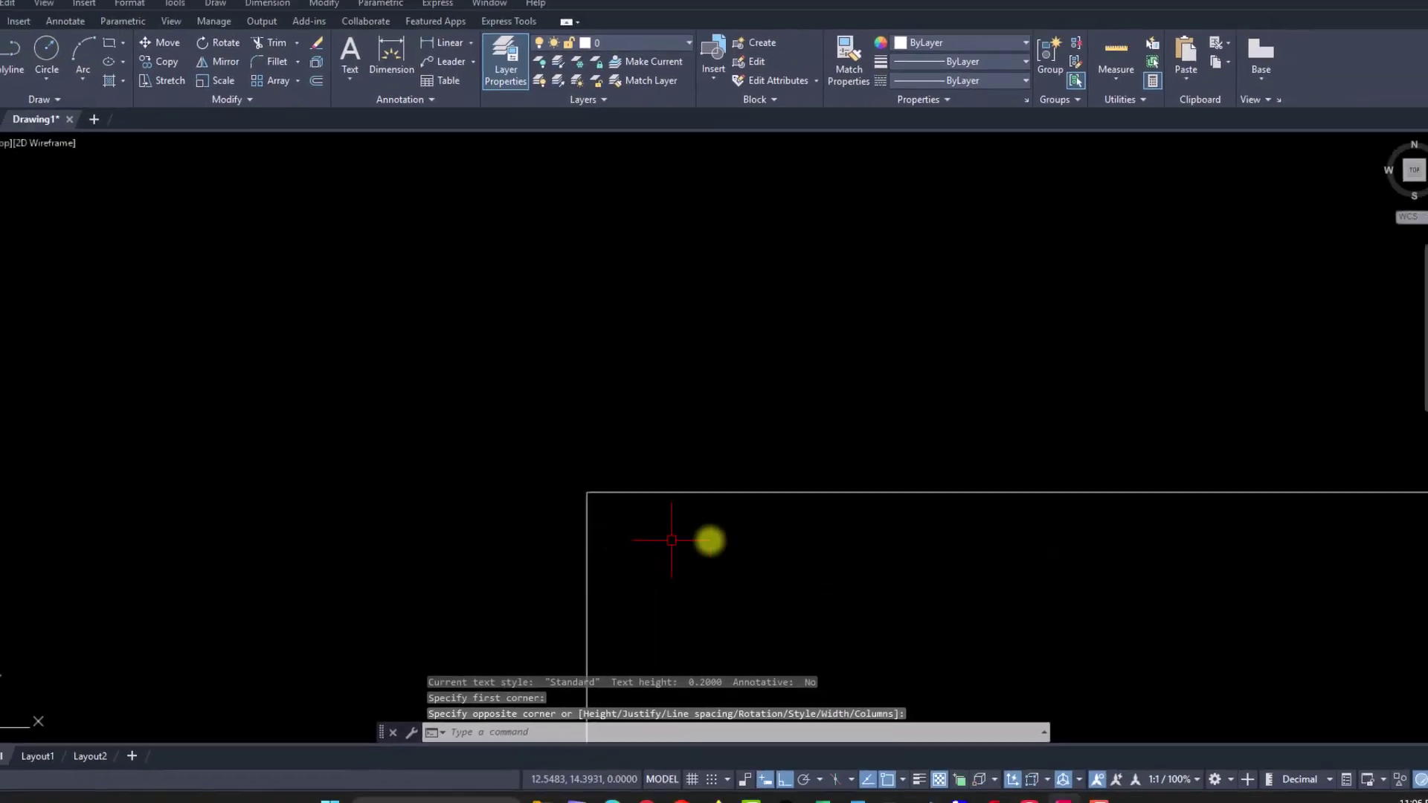
pyautogui.scroll(5, 622, 280)
pyautogui.scroll(-4, 781, 358)
pyautogui.moveTo(947, 398); pyautogui.dragTo(565, 421, button='middle')
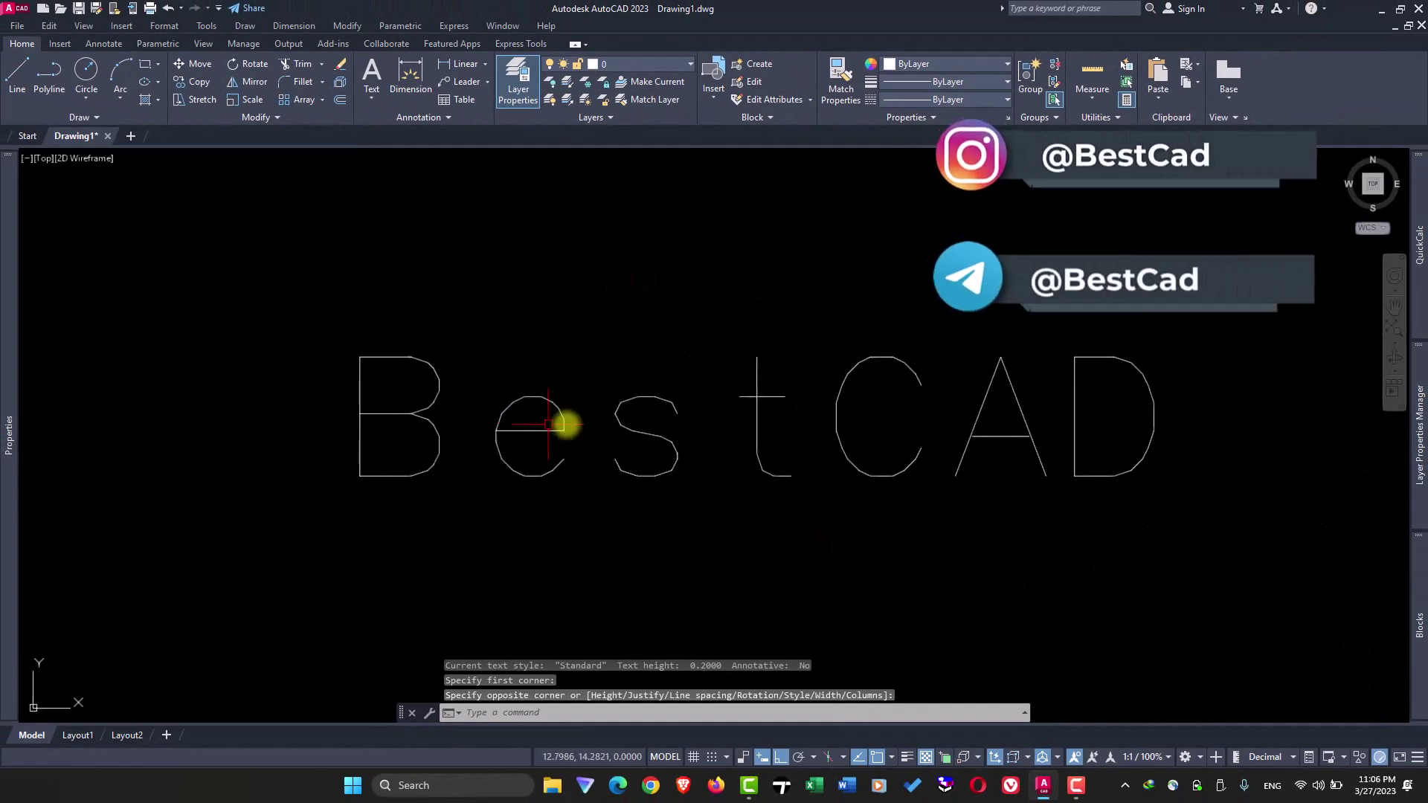
pyautogui.moveTo(733, 400); pyautogui.dragTo(695, 447, button='middle')
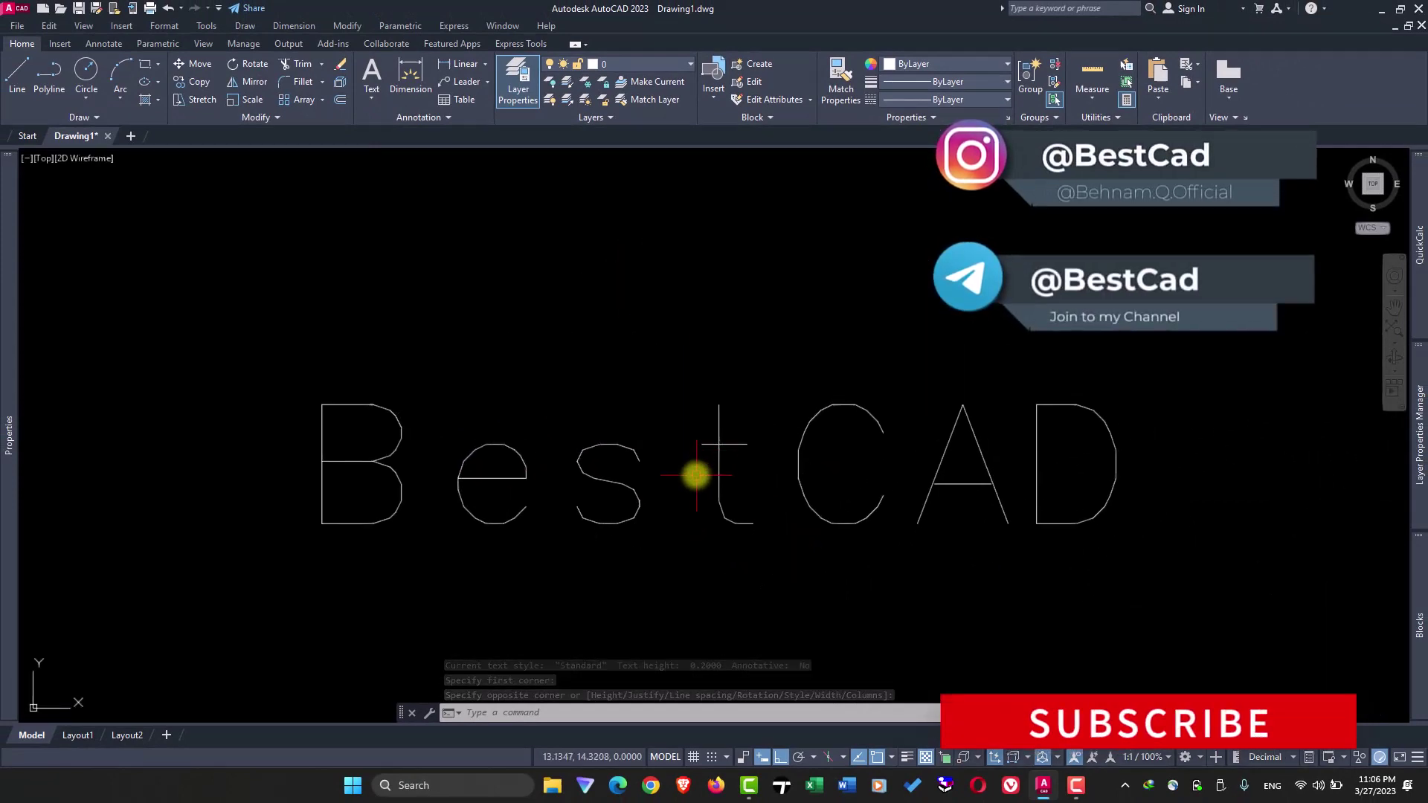
pyautogui.scroll(-4, 685, 491)
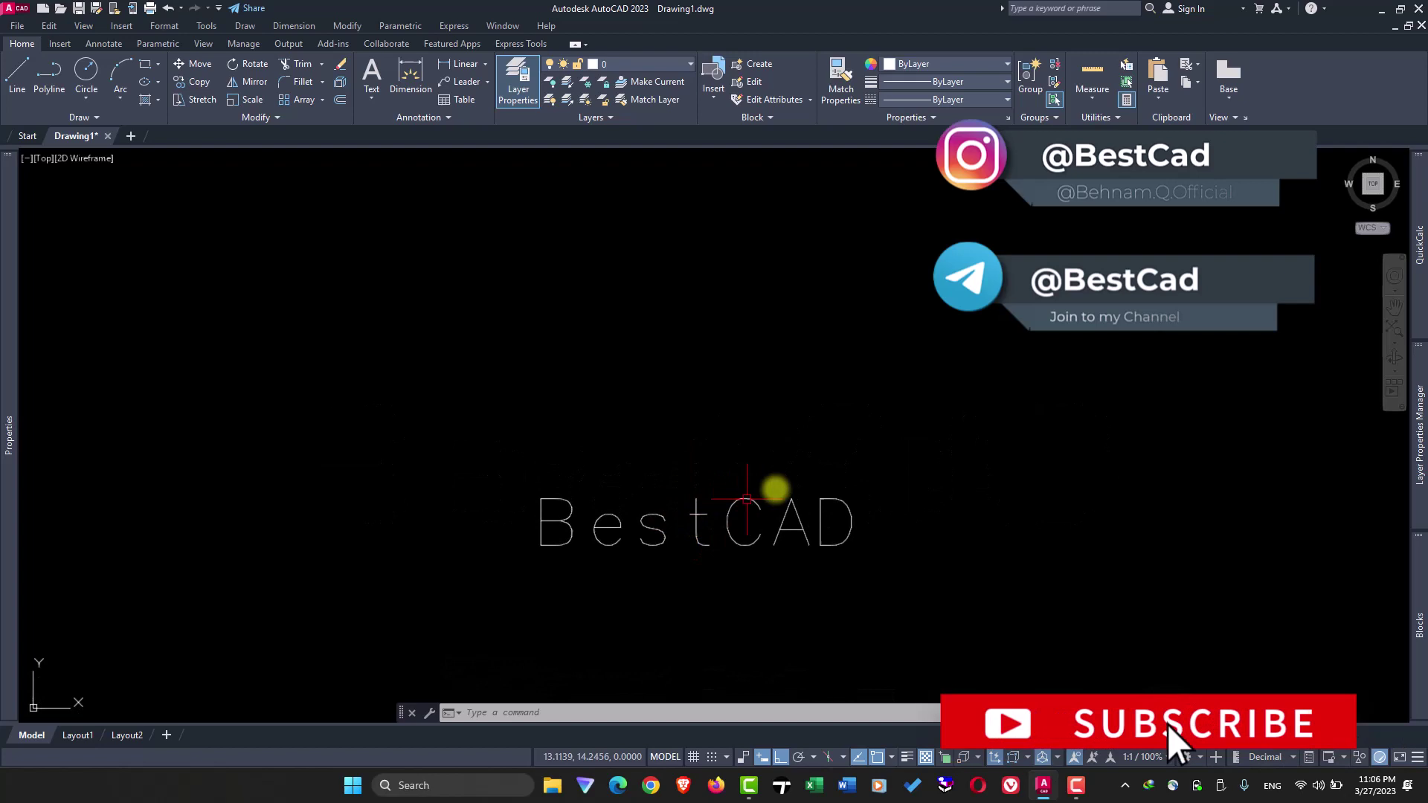
# Copy the BestCAD text to three more positions above and below the original.
pyautogui.click(926, 462)
pyautogui.click(601, 588)
pyautogui.write('co')
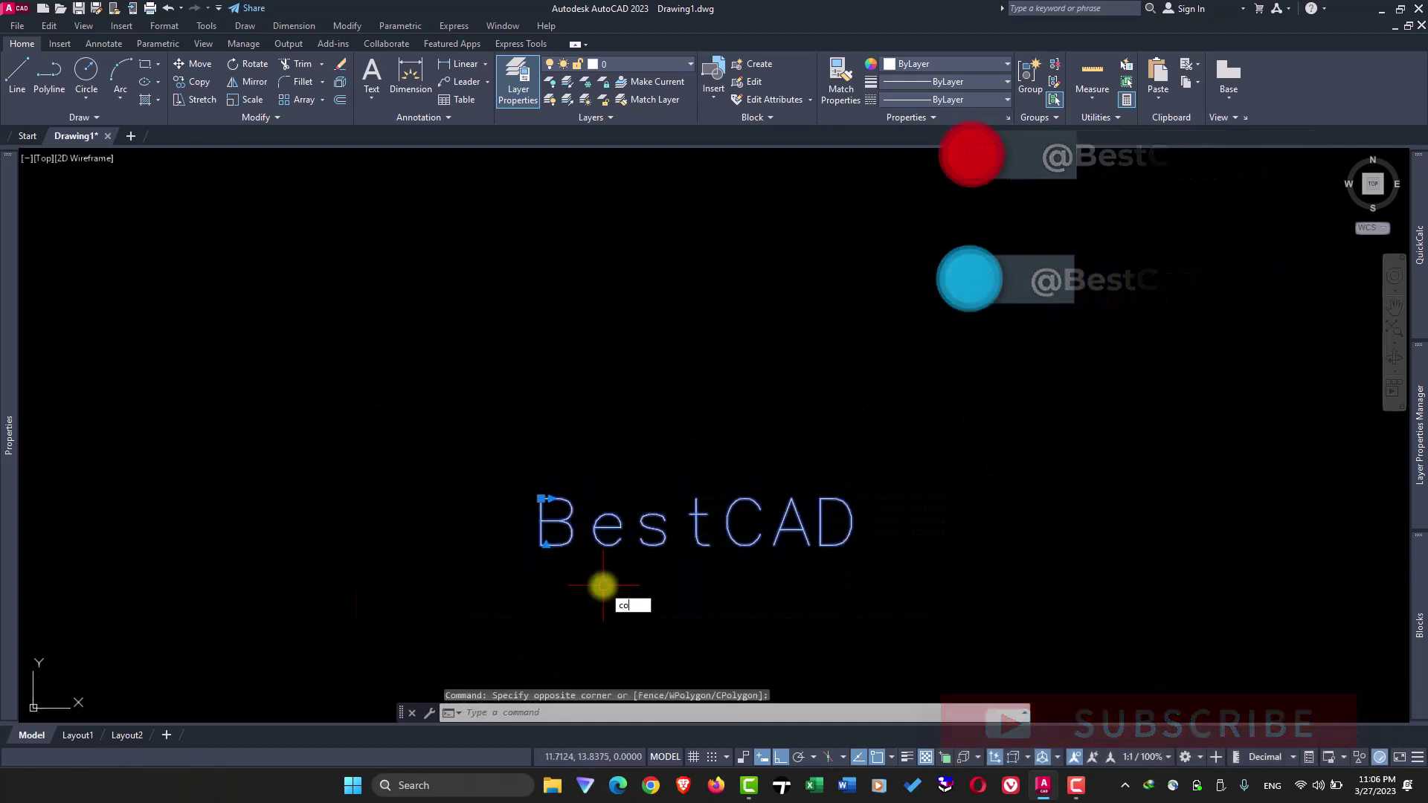
pyautogui.press('Return')
pyautogui.click(948, 539)
pyautogui.click(966, 435)
pyautogui.click(960, 329)
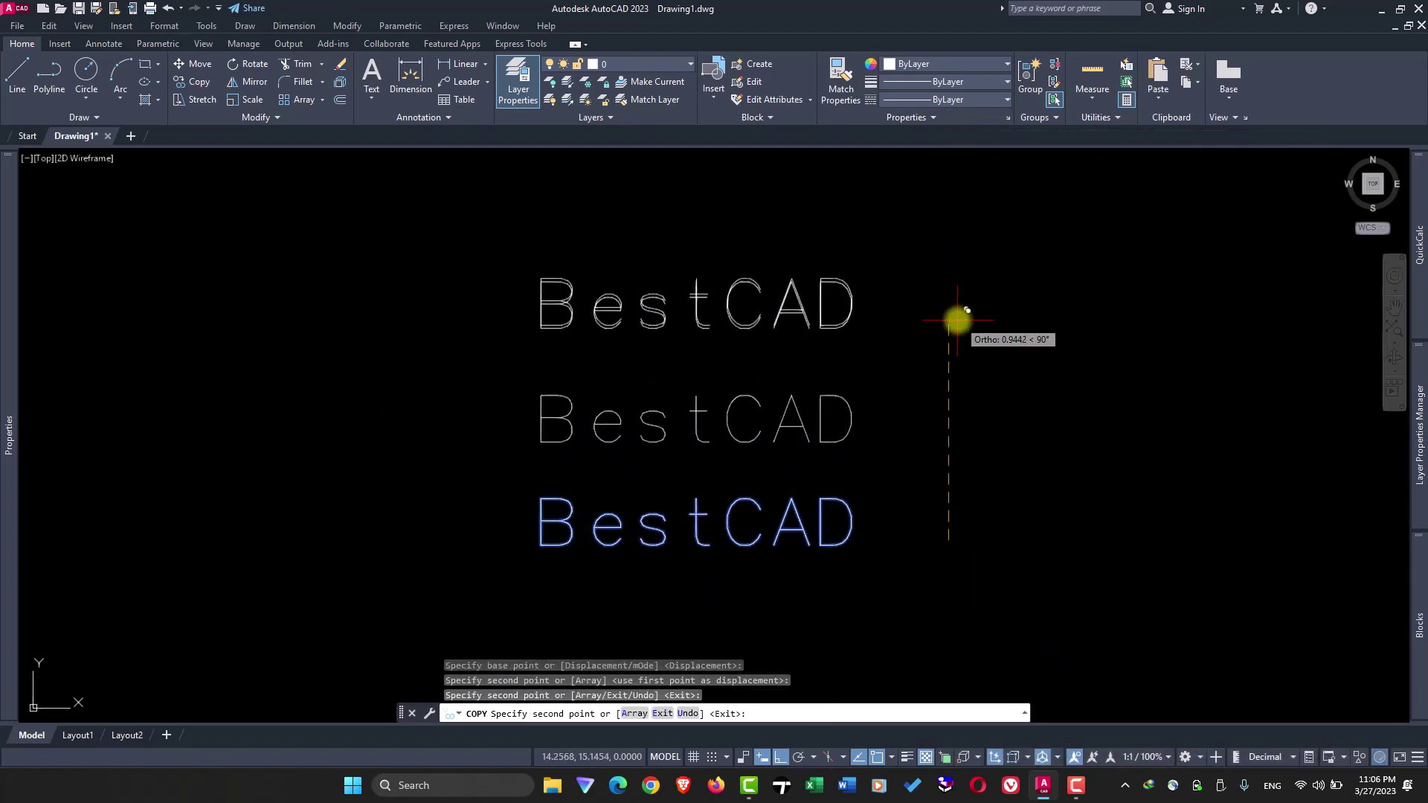
pyautogui.click(948, 658)
pyautogui.press('Escape')
pyautogui.scroll(-2, 854, 367)
pyautogui.scroll(2, 925, 414)
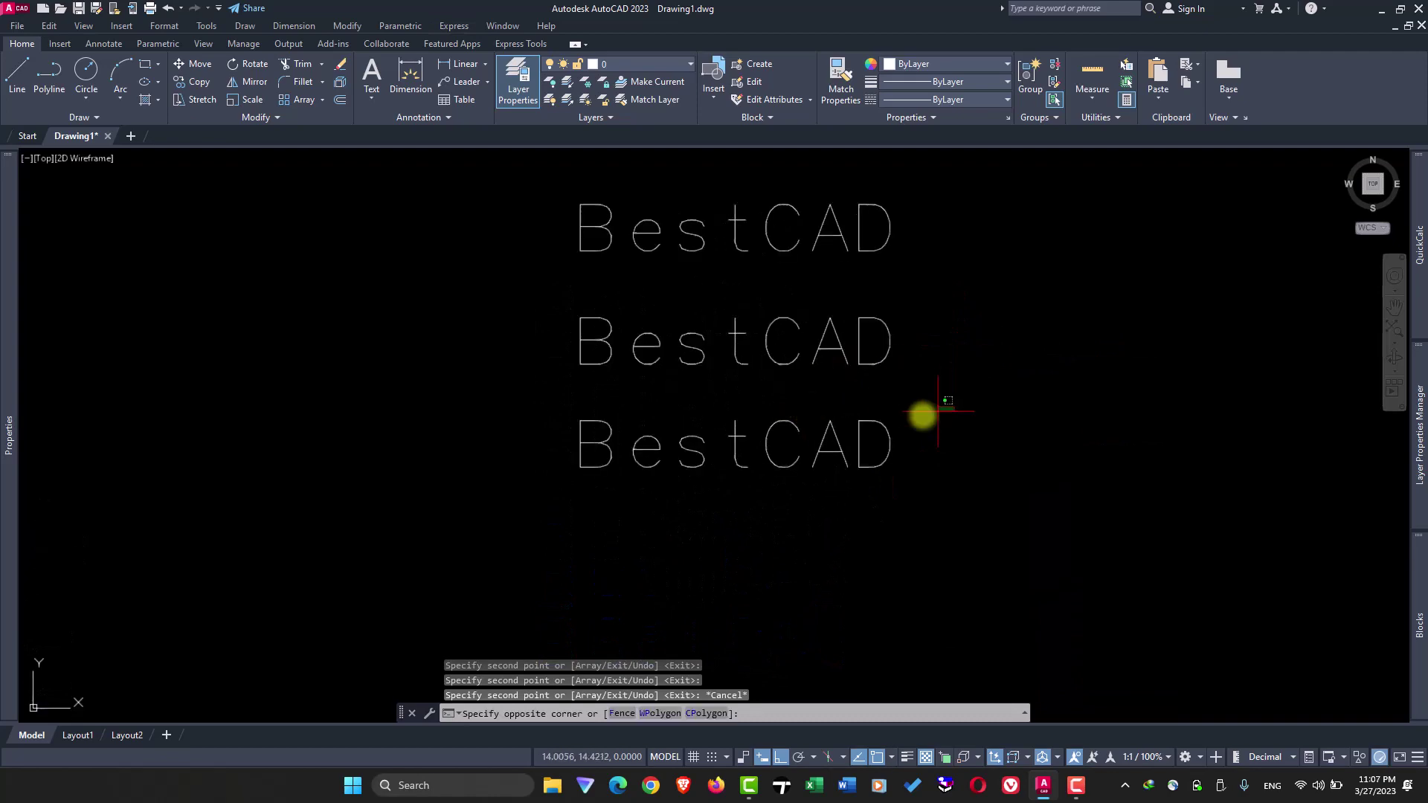
# Select the lowest BestCAD row in preparation for exploding it.
pyautogui.click(949, 398)
pyautogui.click(603, 502)
pyautogui.click(468, 480)
pyautogui.write('X')
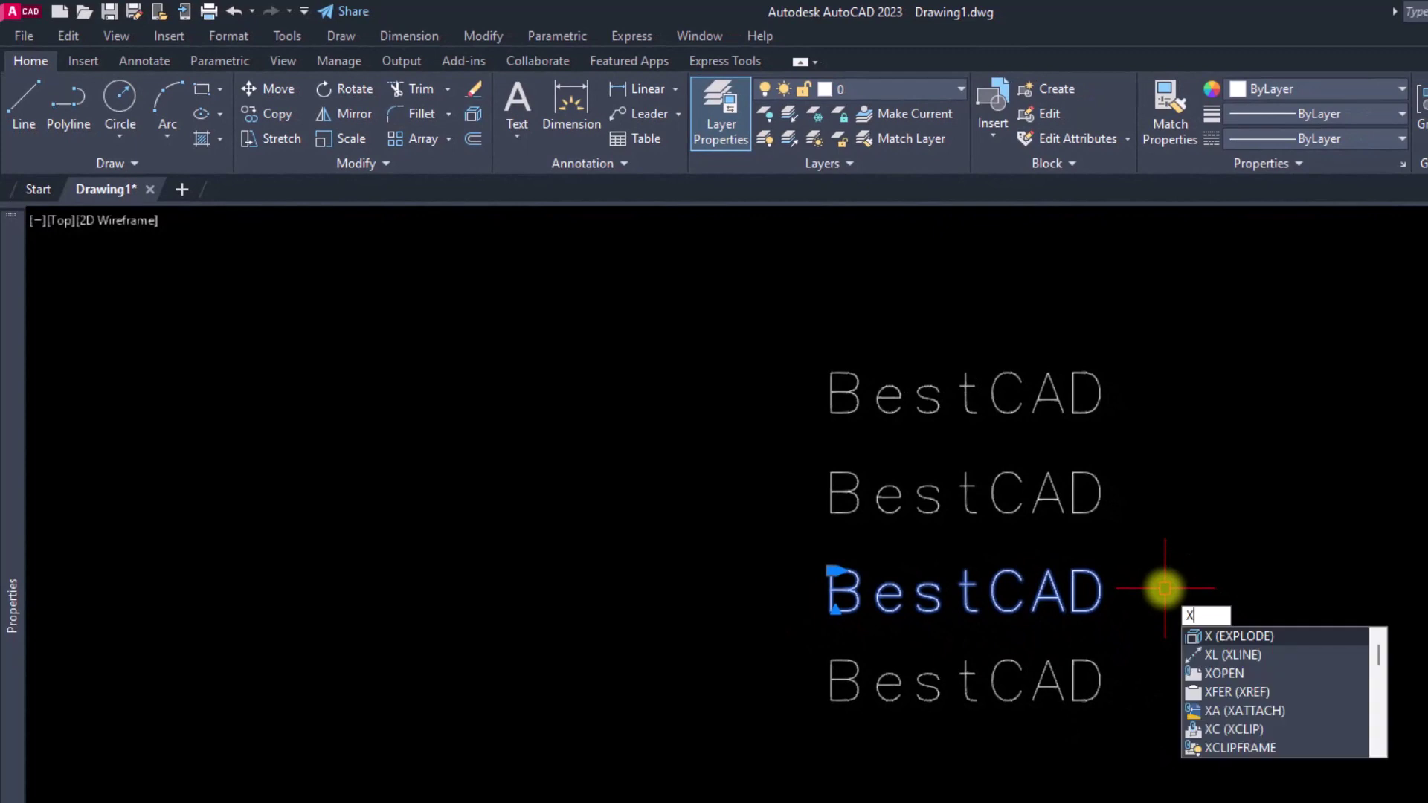
# Cancel EXPLODE, then select and inspect the third BestCAD row in Properties.
pyautogui.press('Return')
pyautogui.click(940, 596)
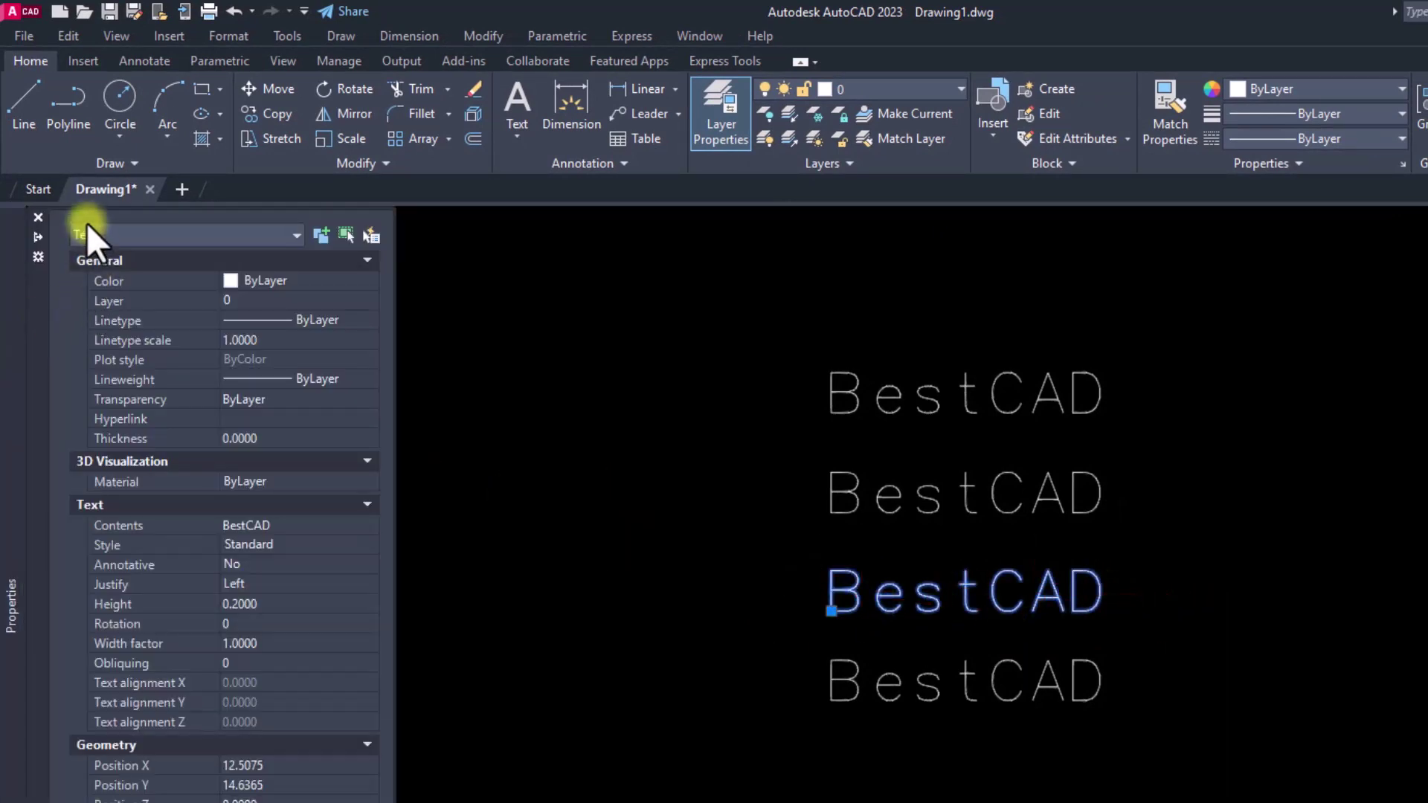
pyautogui.click(781, 532)
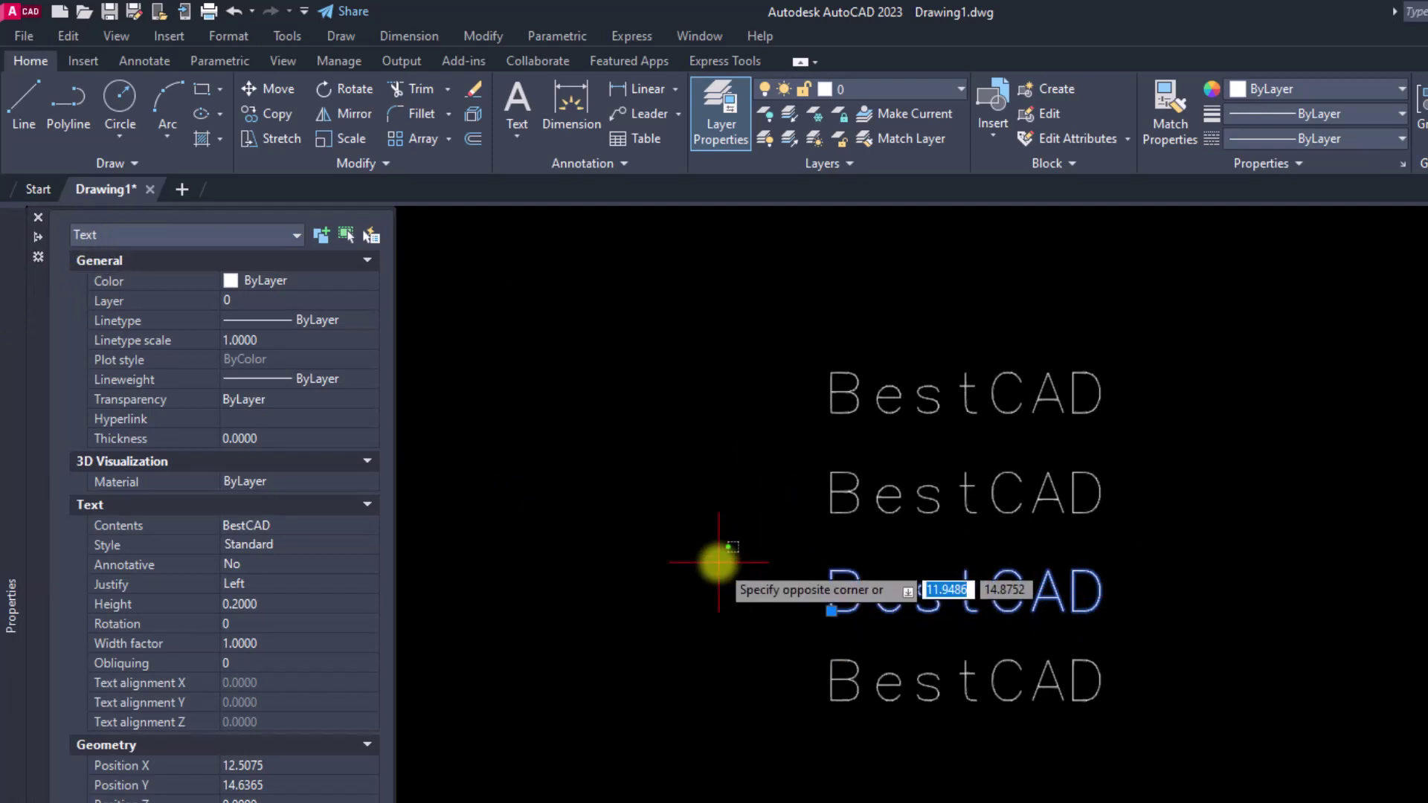
pyautogui.click(724, 544)
pyautogui.scroll(2, 926, 560)
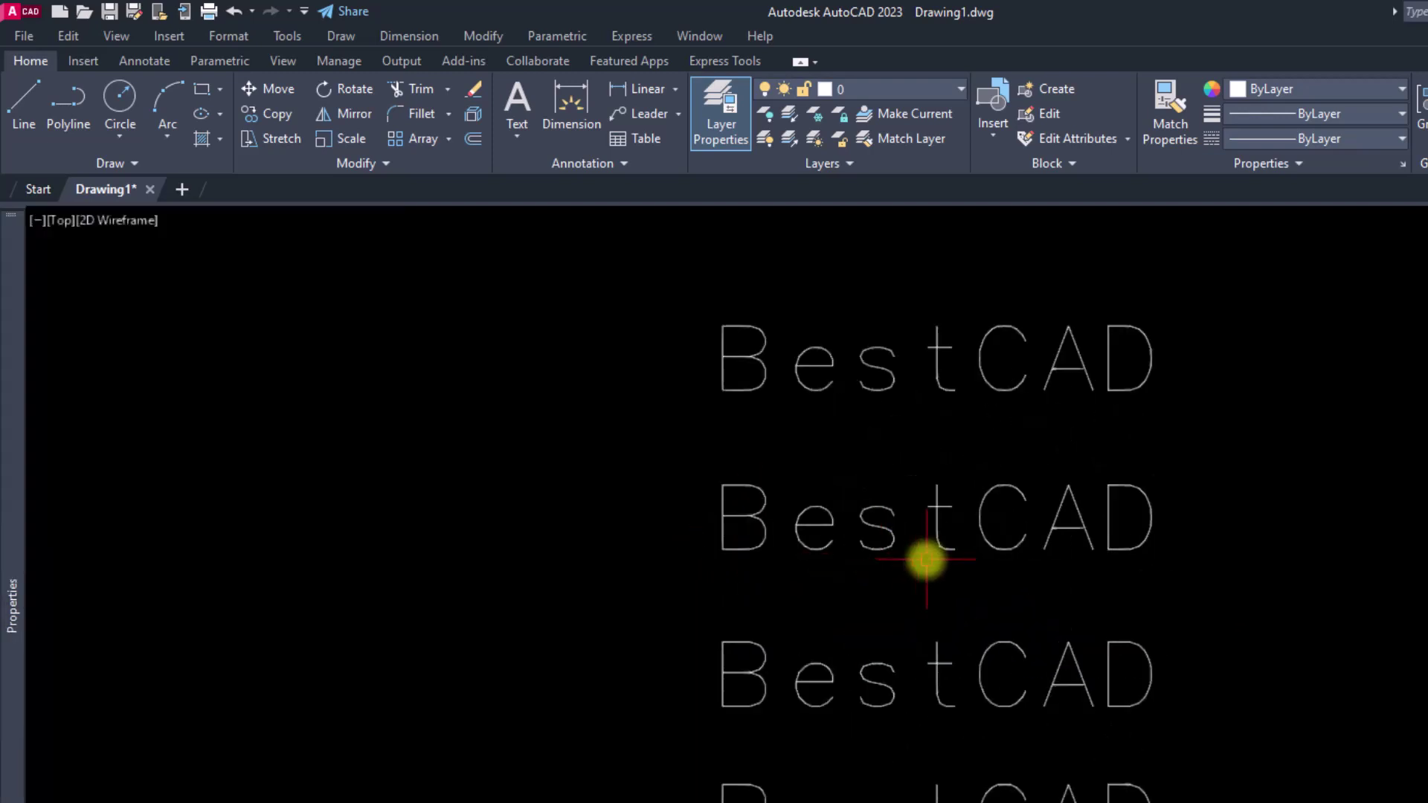
# Turn the second BestCAD row into ten 2D polylines using TXTEXP.
pyautogui.click(1239, 462)
pyautogui.click(620, 586)
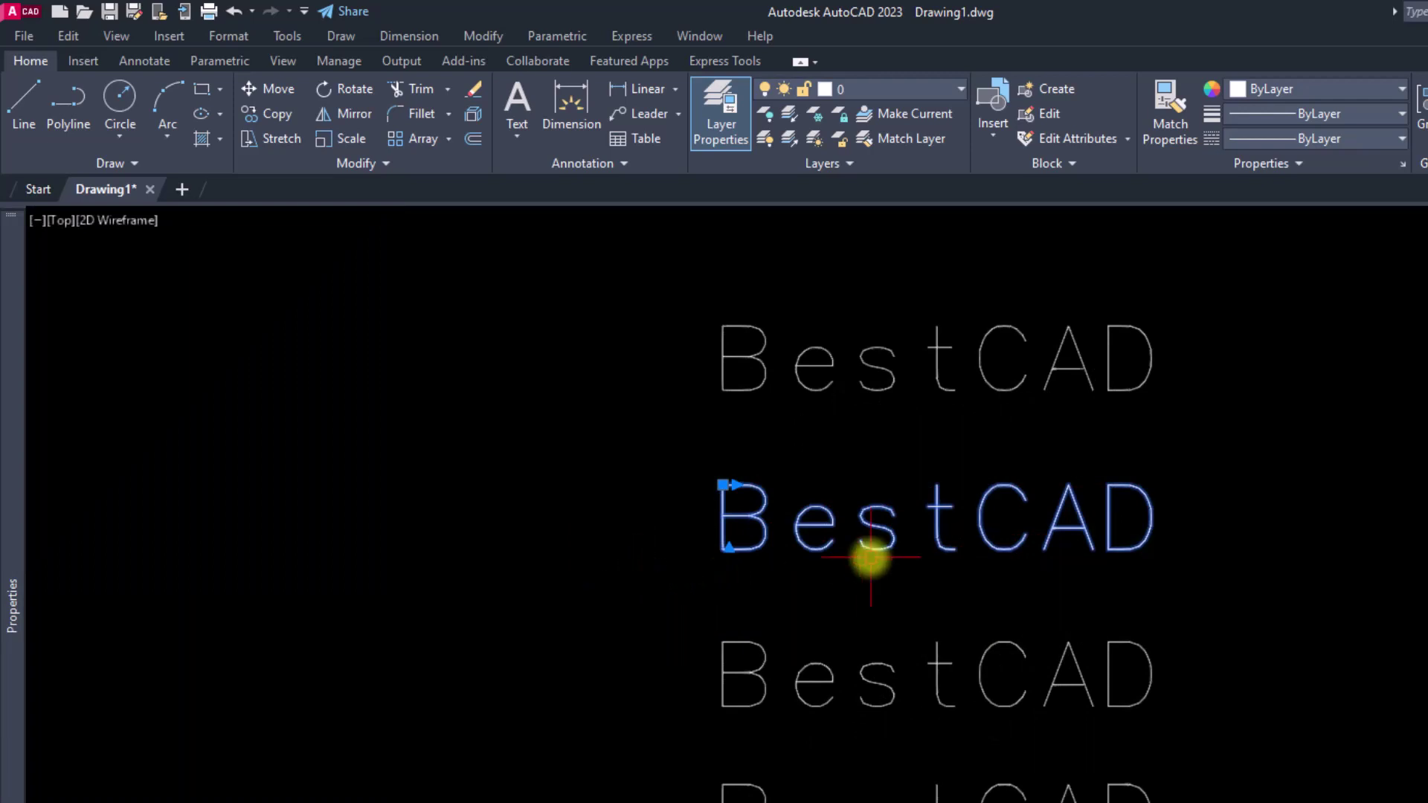
pyautogui.click(1264, 451)
pyautogui.click(640, 574)
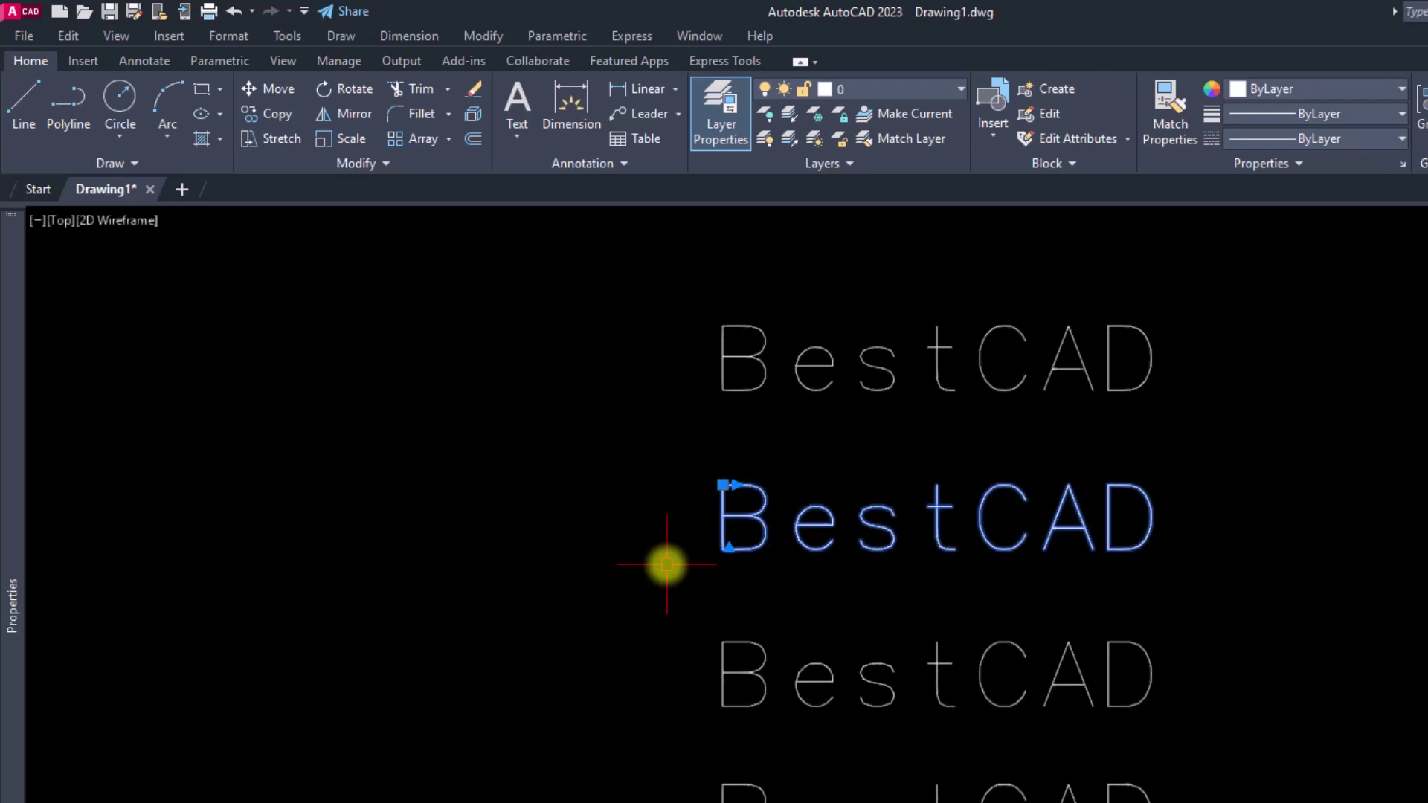
pyautogui.write('Tx')
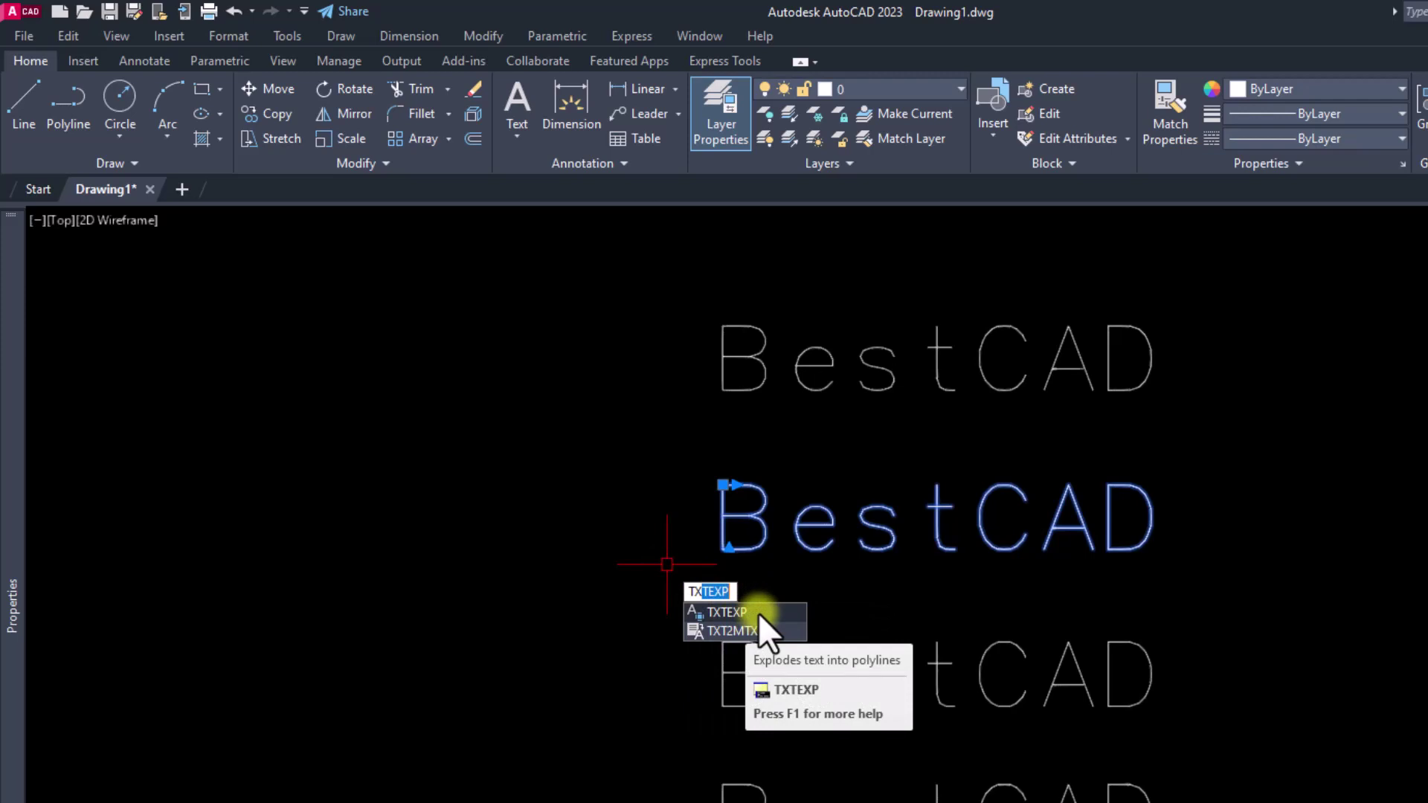
pyautogui.click(758, 613)
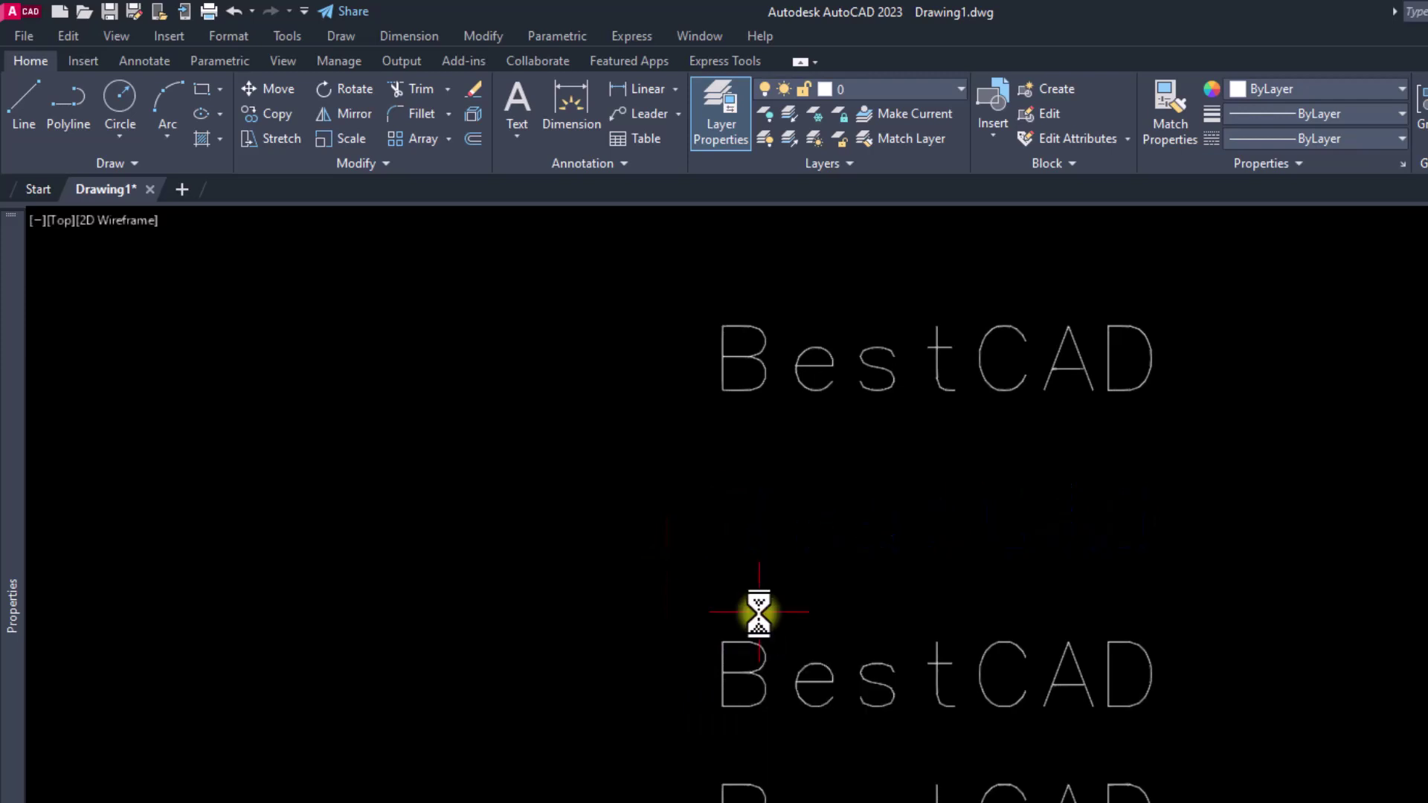
pyautogui.scroll(-2, 1023, 529)
pyautogui.moveTo(1023, 529); pyautogui.dragTo(801, 552, button='middle')
pyautogui.scroll(2, 1267, 384)
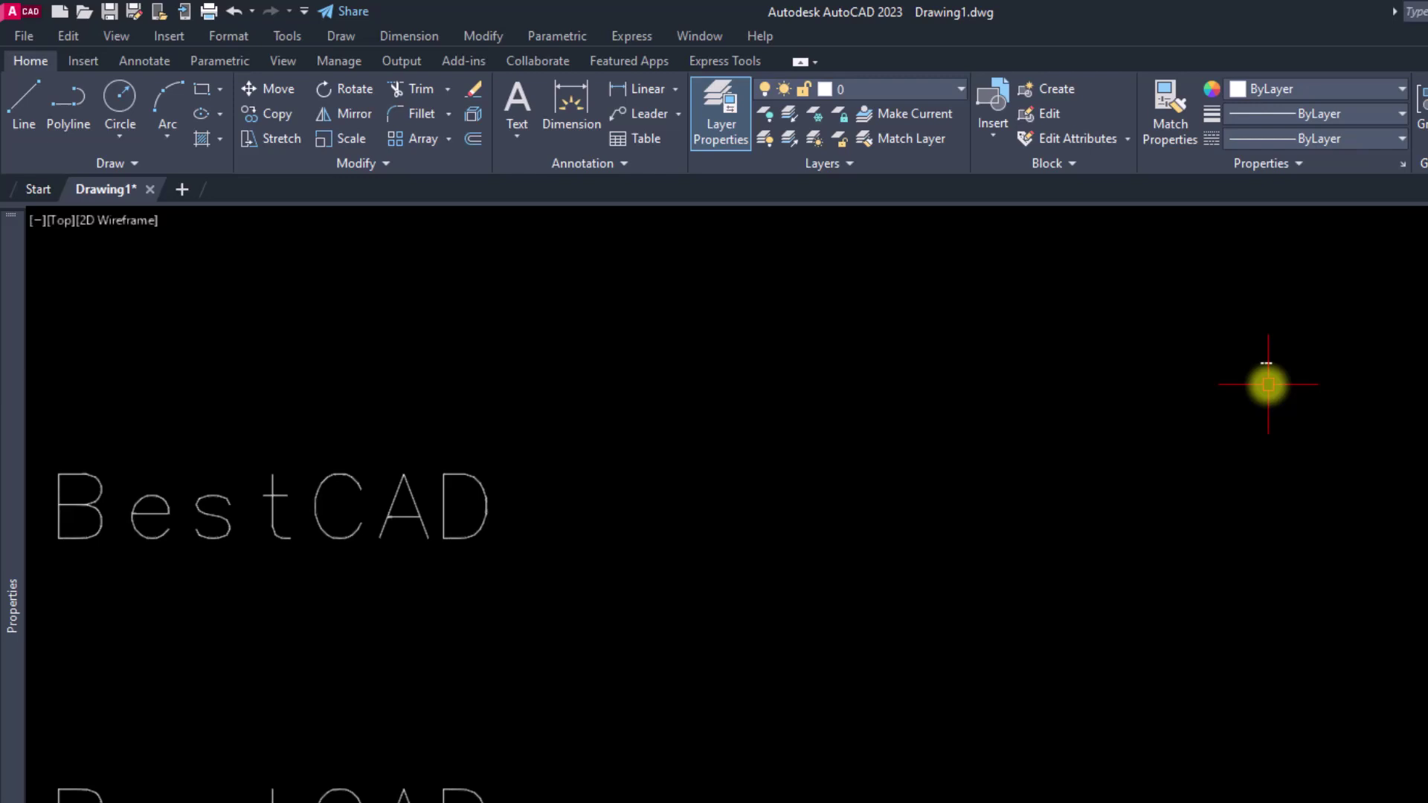
pyautogui.scroll(2, 1268, 385)
pyautogui.scroll(-4, 1275, 350)
pyautogui.scroll(2, 1243, 334)
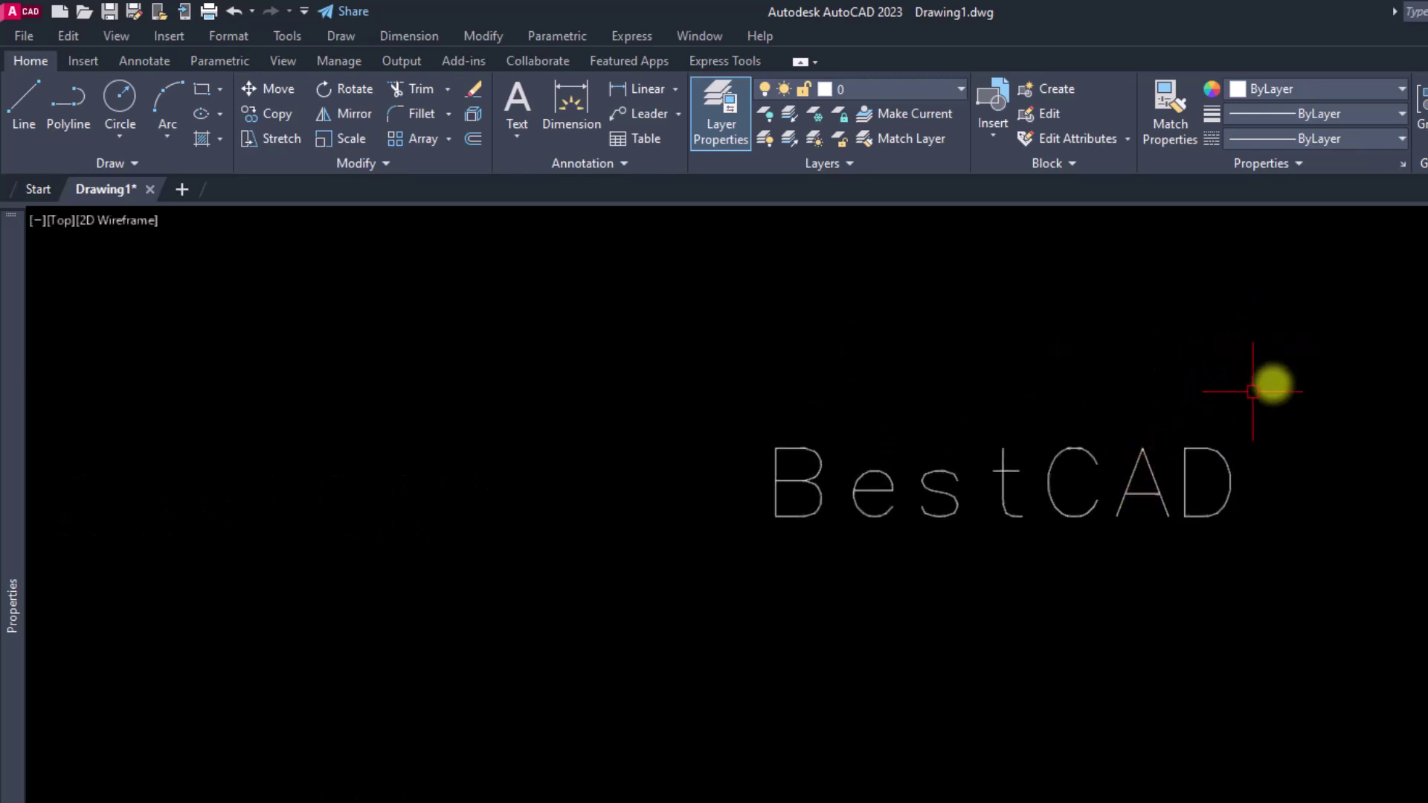
pyautogui.click(1227, 377)
pyautogui.press('Escape')
# Explode the BestCAD polylines with X and confirm Properties shows Line (88).
pyautogui.click(1179, 399)
pyautogui.click(664, 533)
pyautogui.write('X')
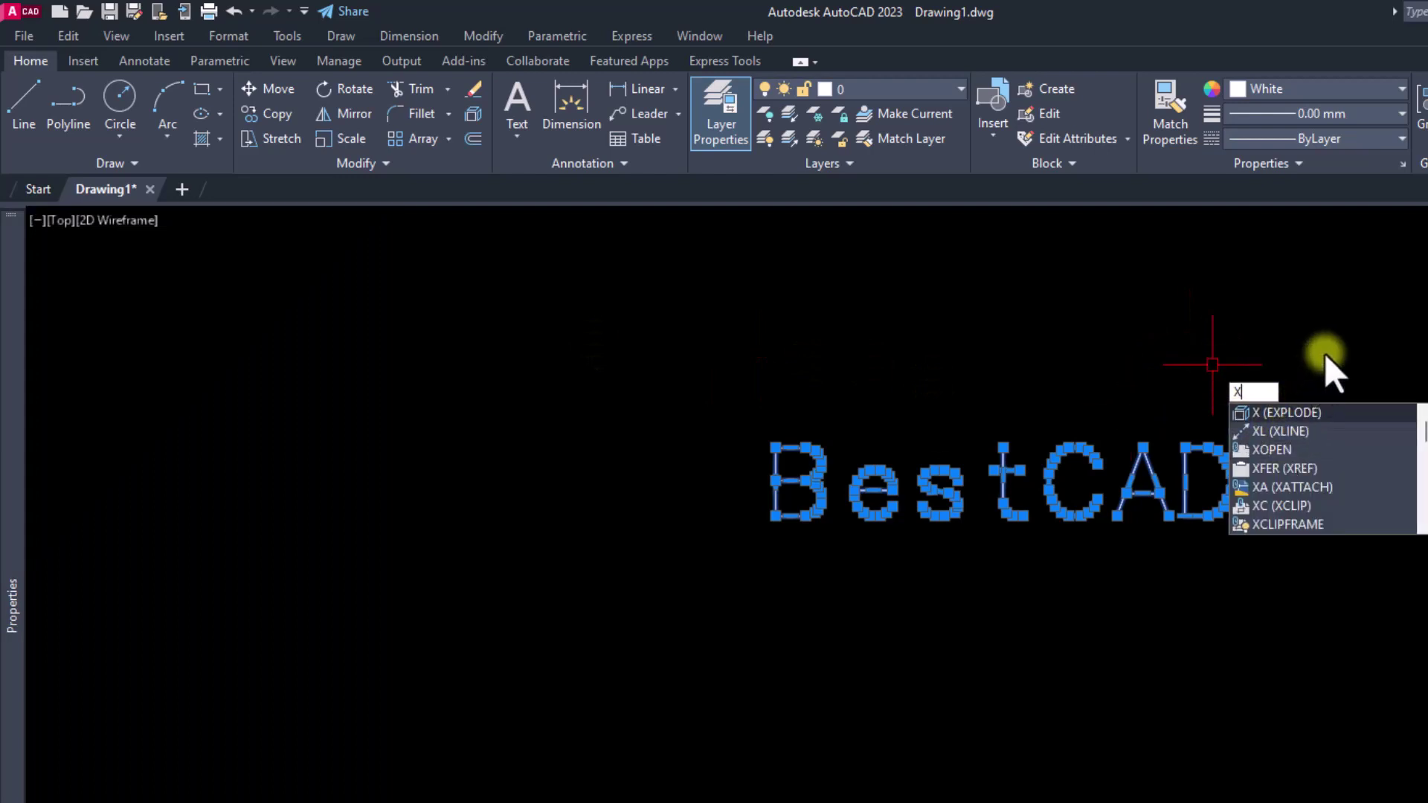
pyautogui.press('Return')
pyautogui.click(1261, 377)
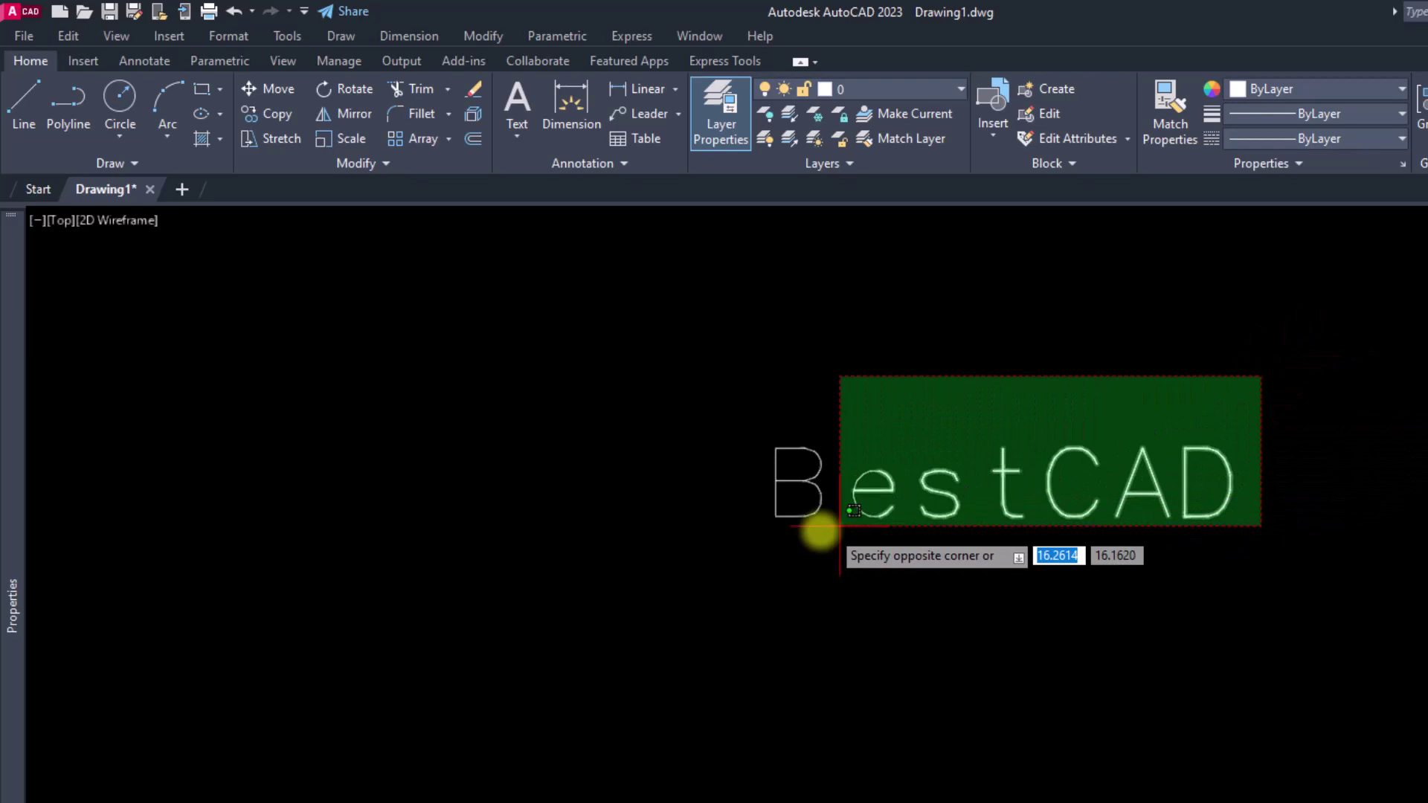
pyautogui.click(758, 547)
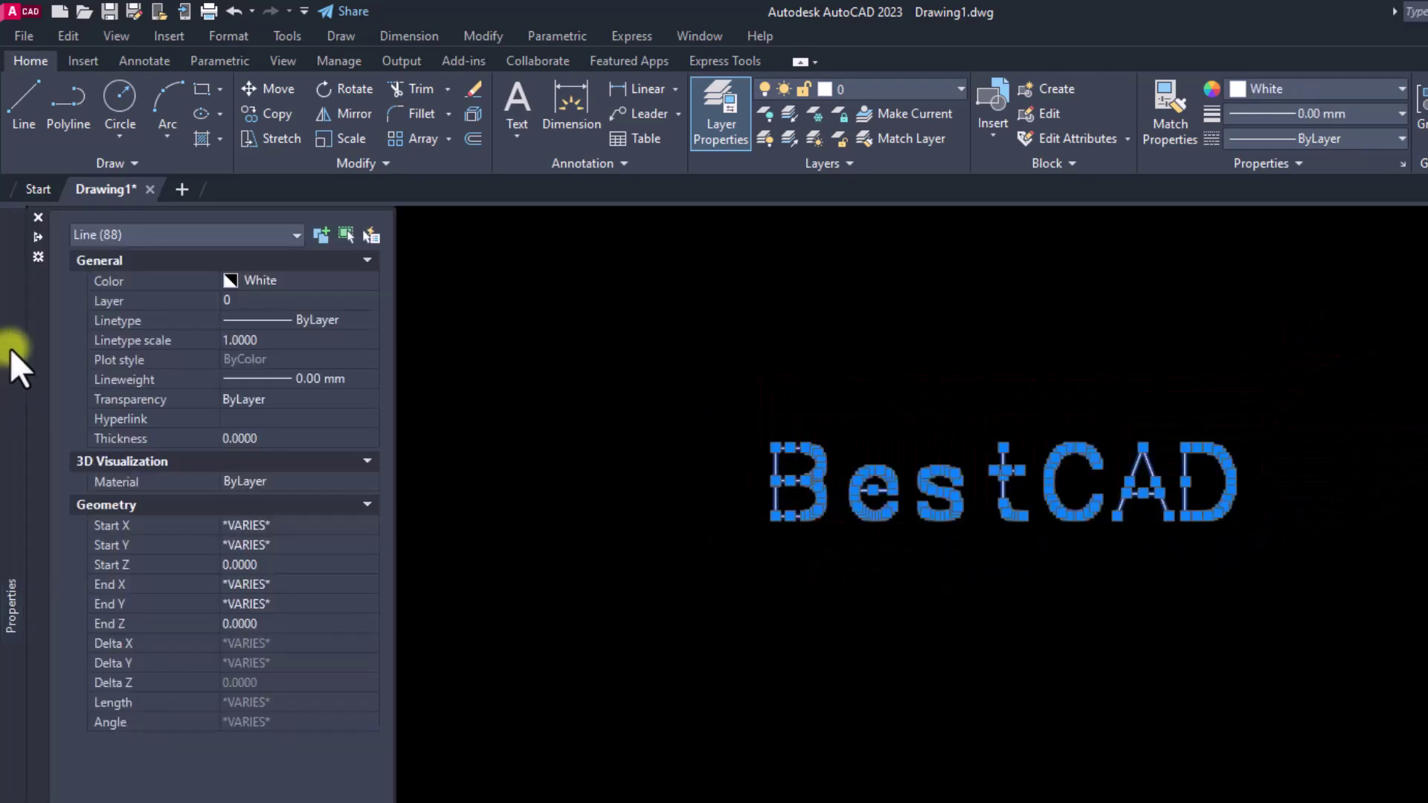
pyautogui.click(734, 630)
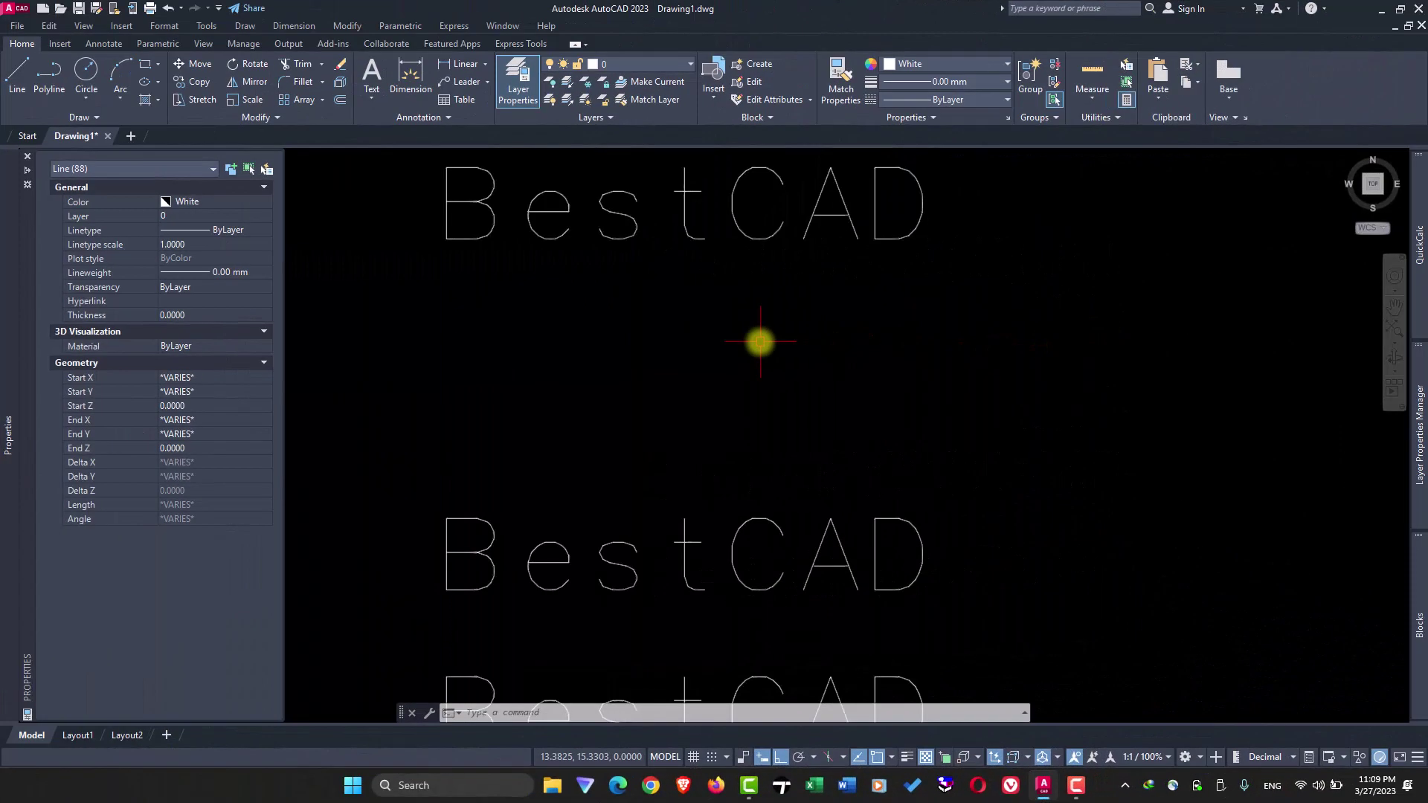
# Draw a new MTEXT box, set its font to Arial, and enter BestCAD.
pyautogui.press('Escape')
pyautogui.press('Escape')
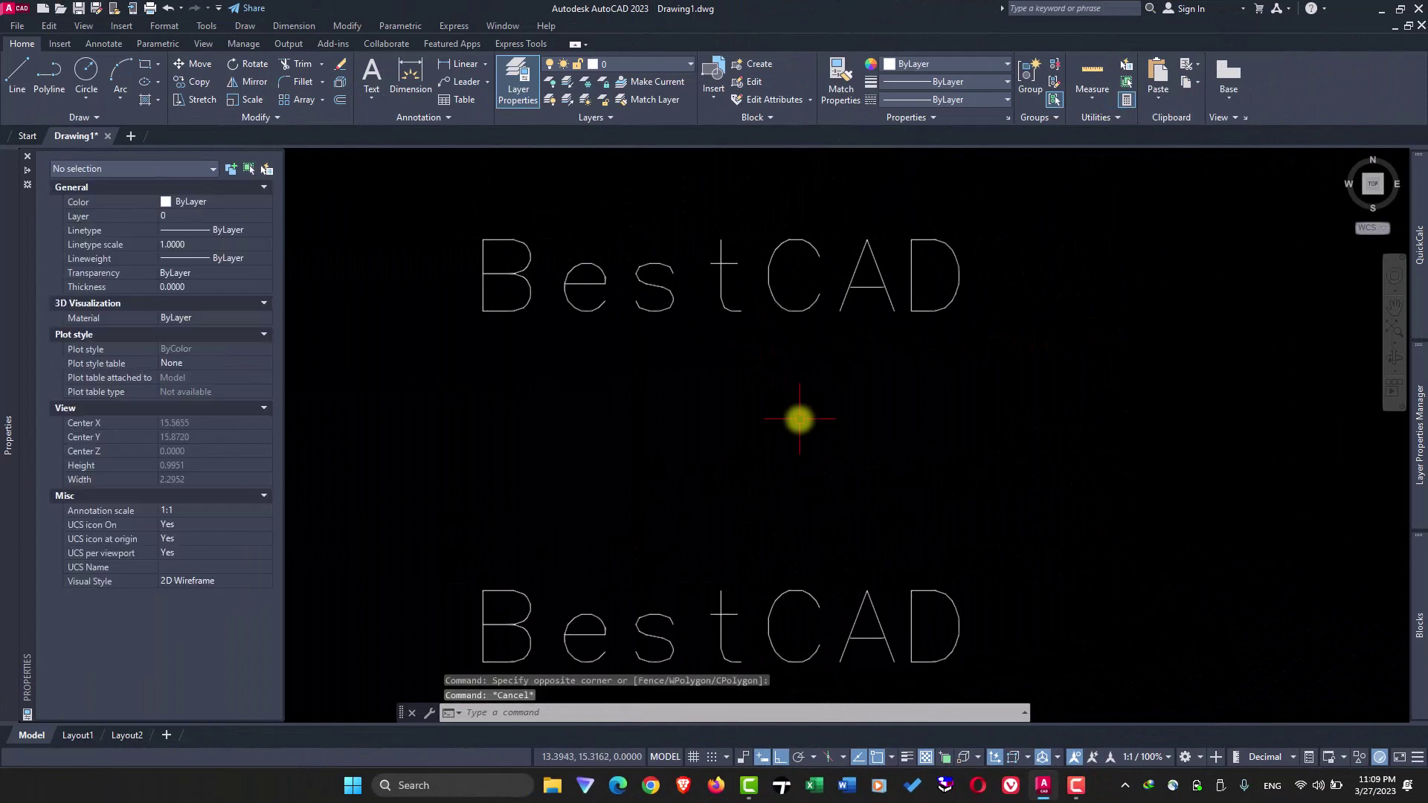
pyautogui.write('mt')
pyautogui.press('Return')
pyautogui.click(590, 412)
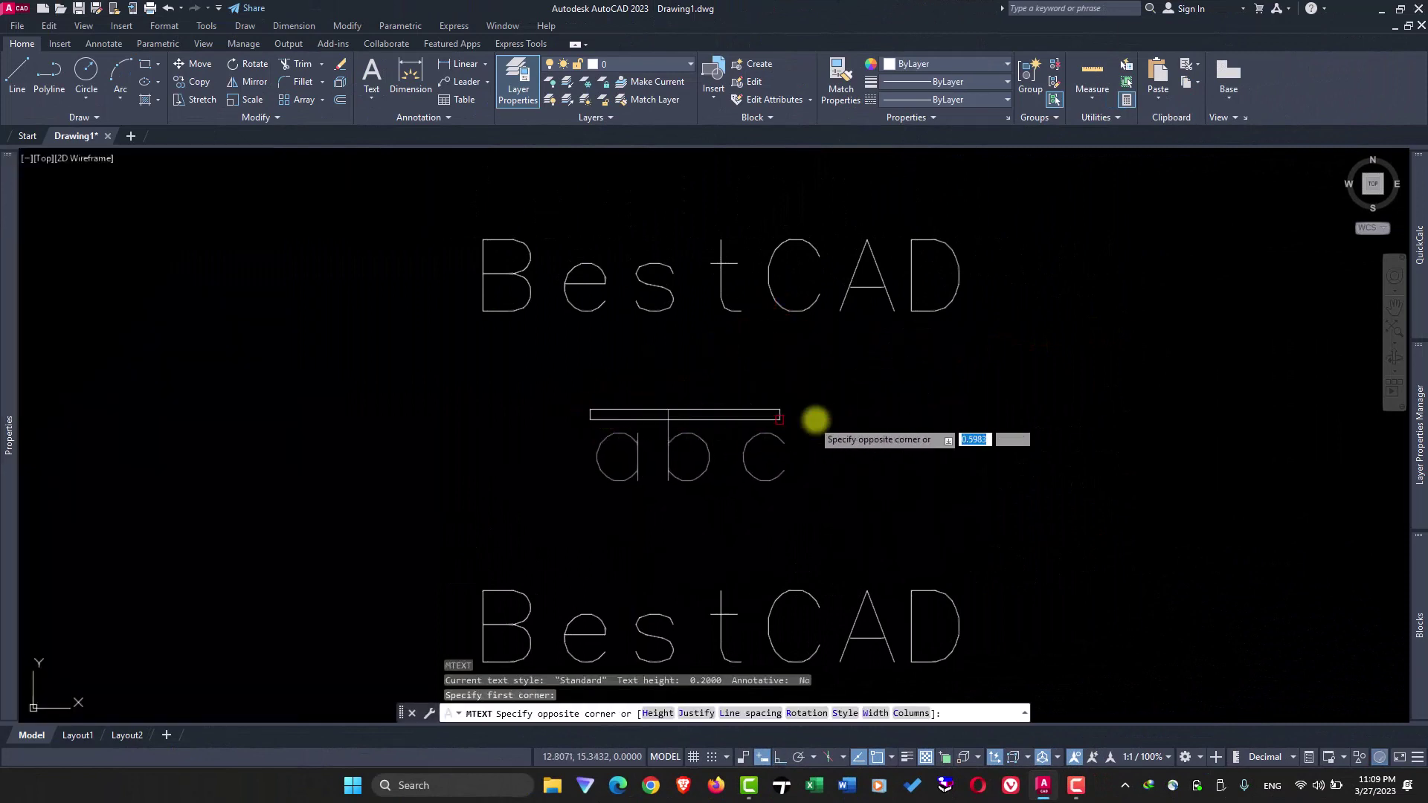
pyautogui.click(827, 421)
pyautogui.click(474, 62)
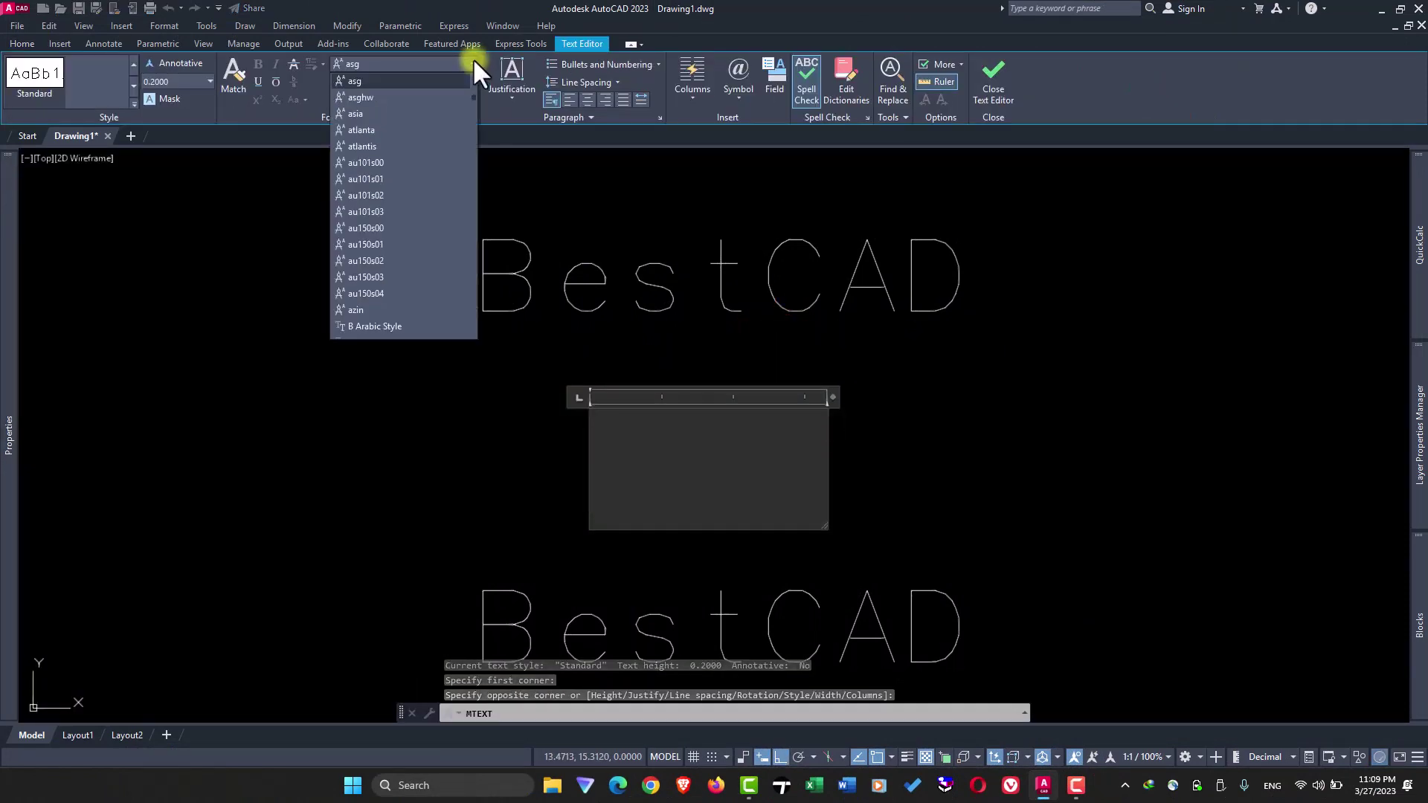
pyautogui.scroll(3, 386, 141)
pyautogui.scroll(3, 386, 141)
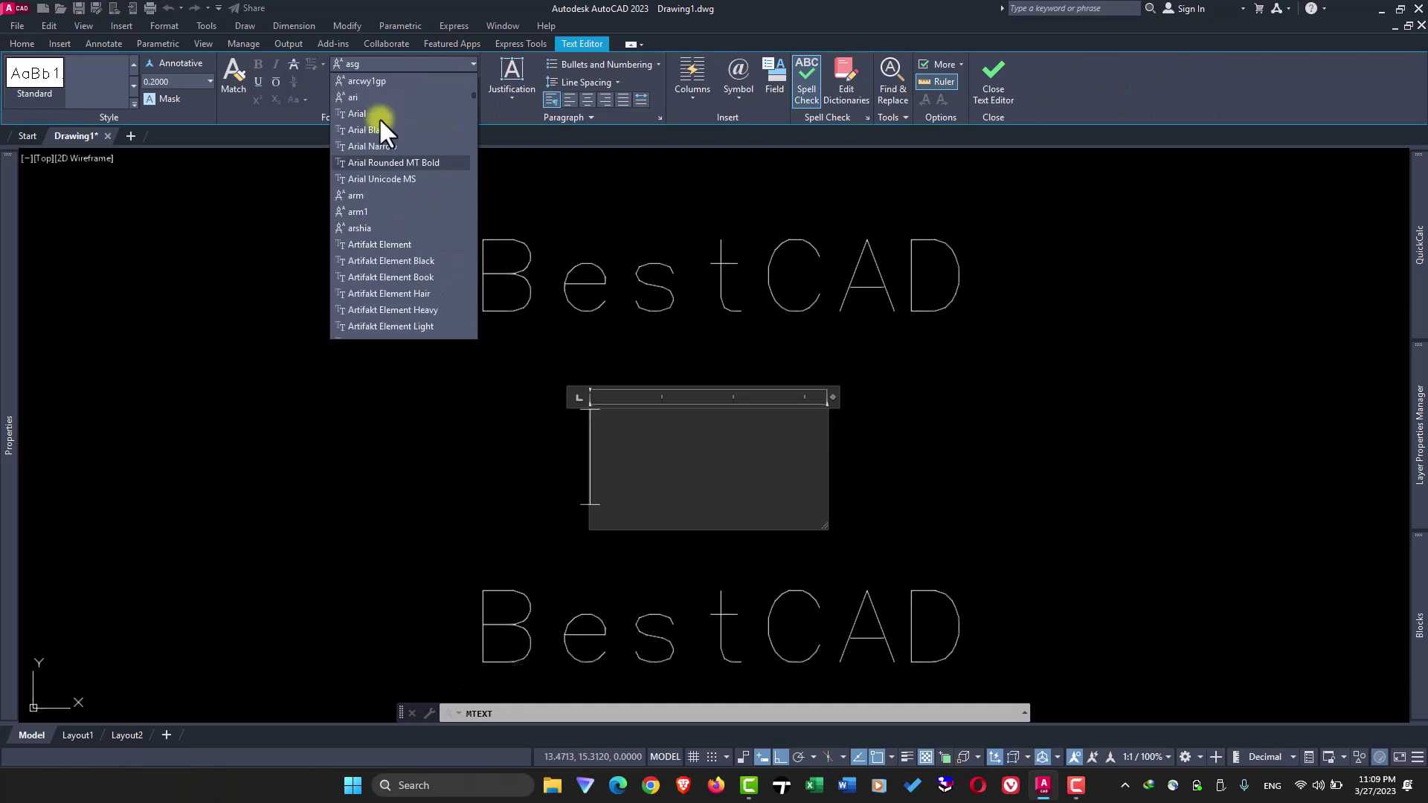
pyautogui.click(358, 113)
pyautogui.write('Best')
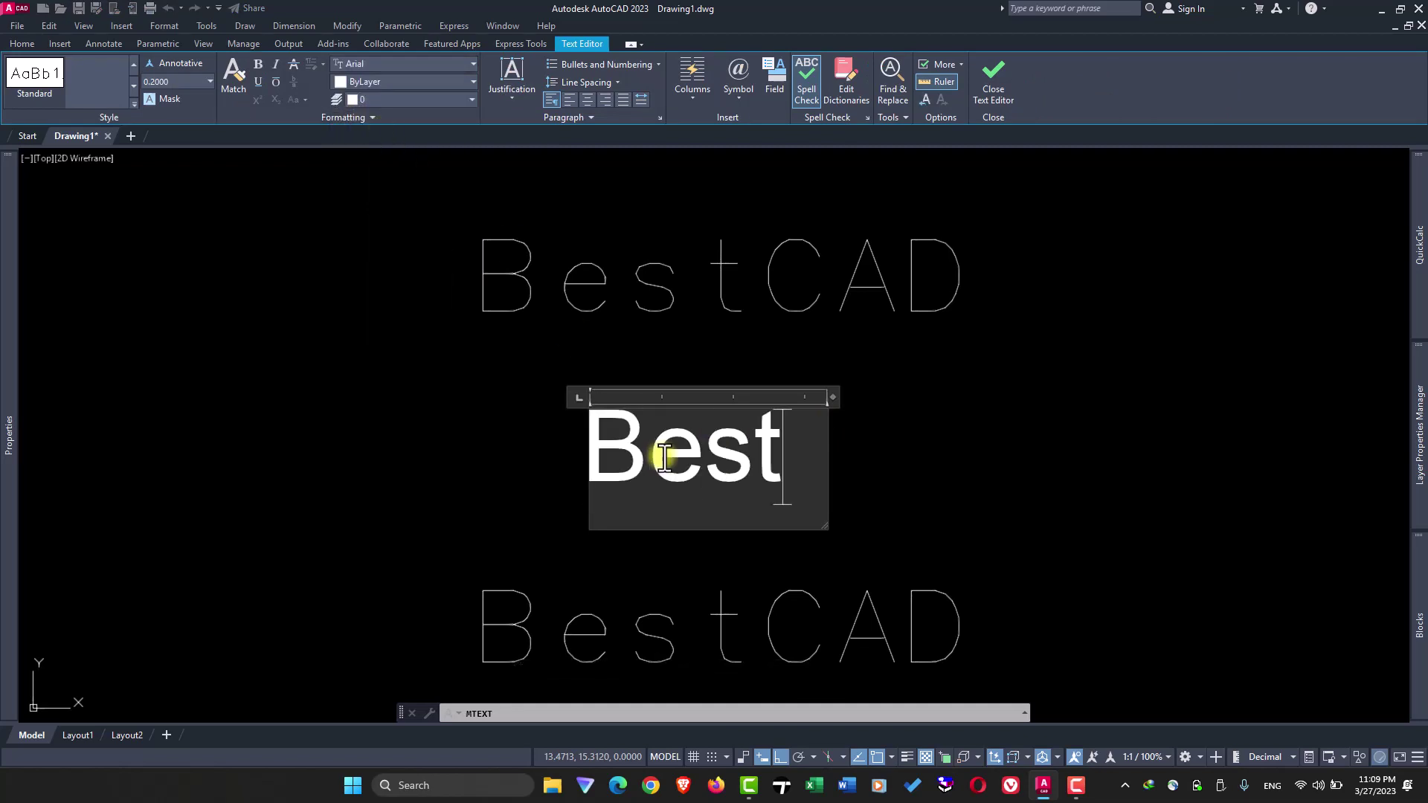
pyautogui.write('CAD')
pyautogui.press('Escape')
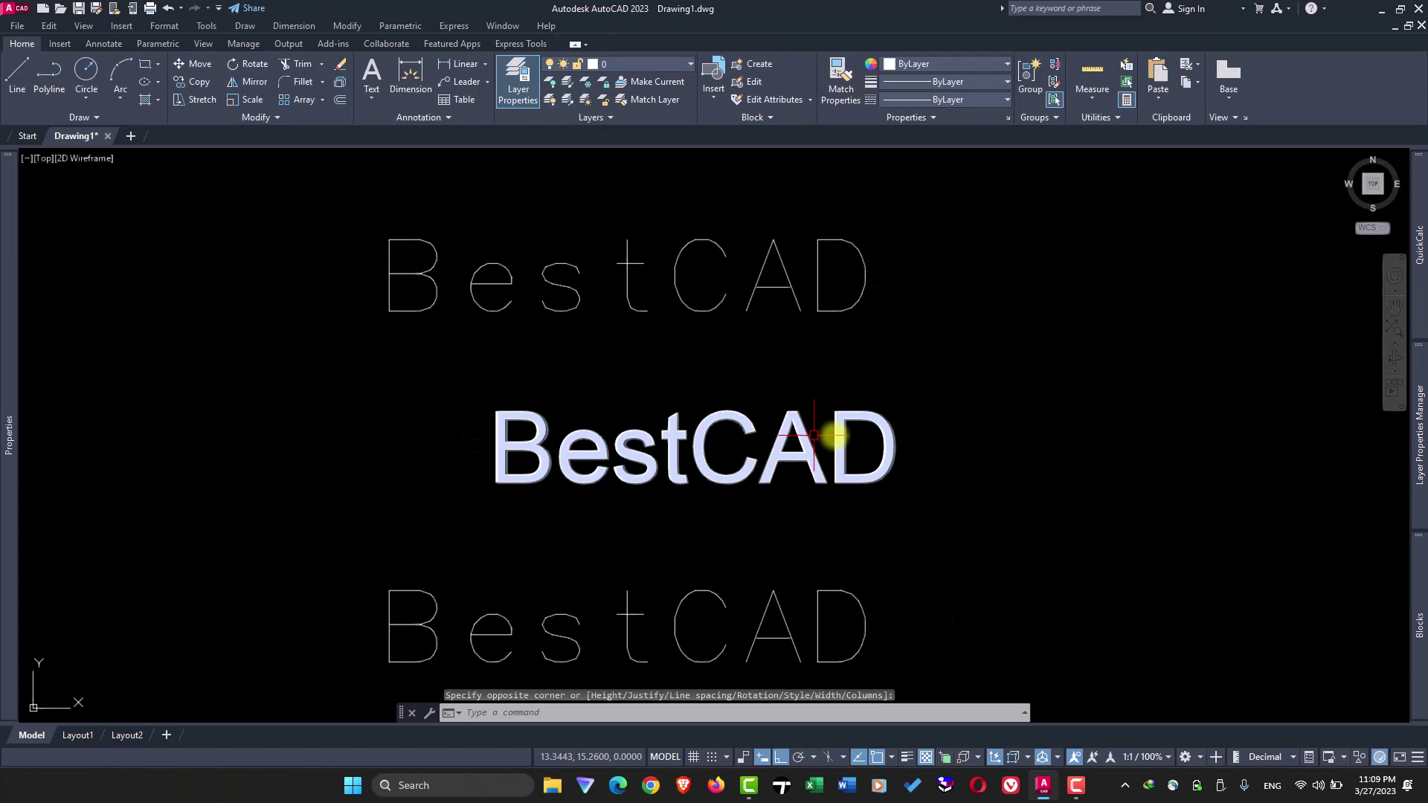
# Select the Arial BestCAD text and explode it into lines with TXTEXP.
pyautogui.click(876, 407)
pyautogui.click(513, 463)
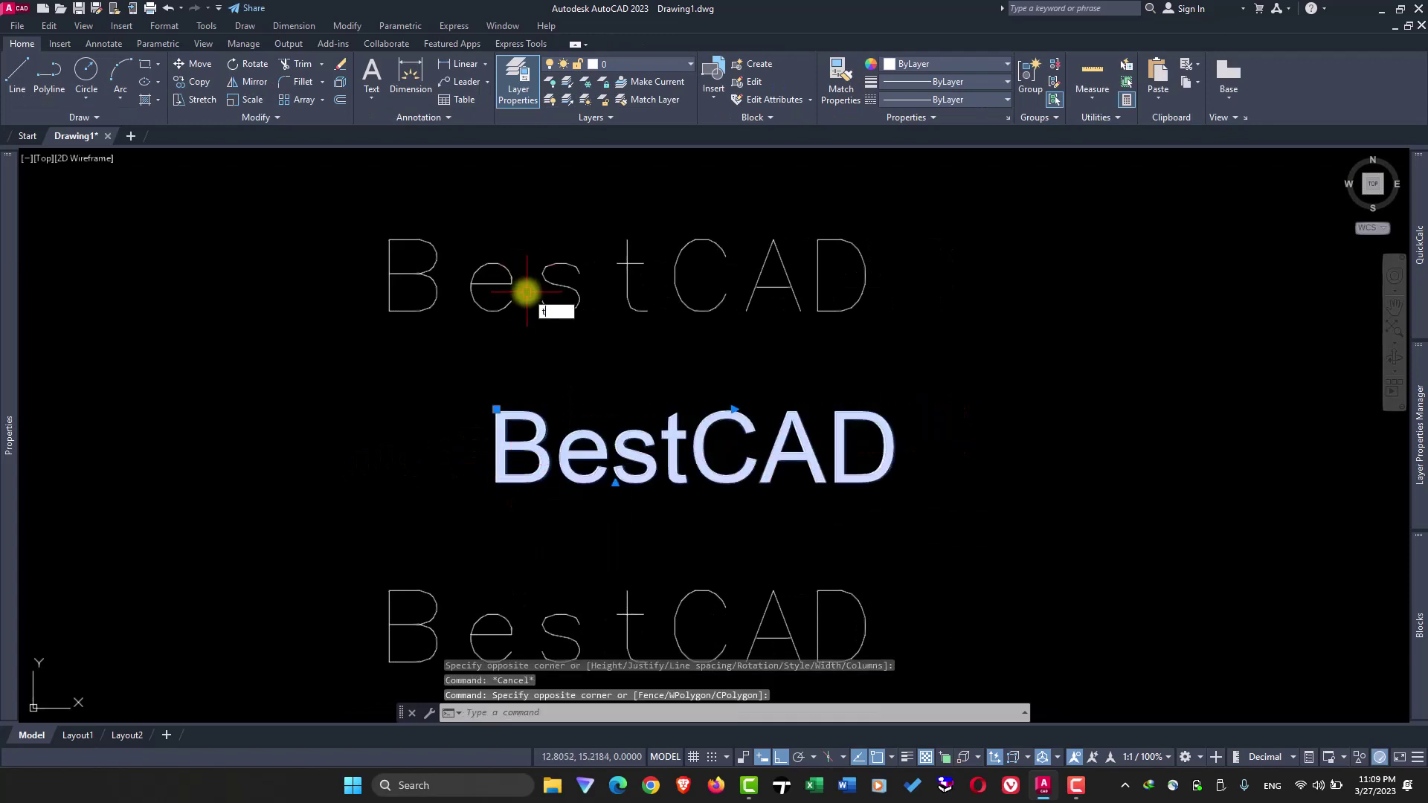
pyautogui.write('xtexp')
pyautogui.press('Return')
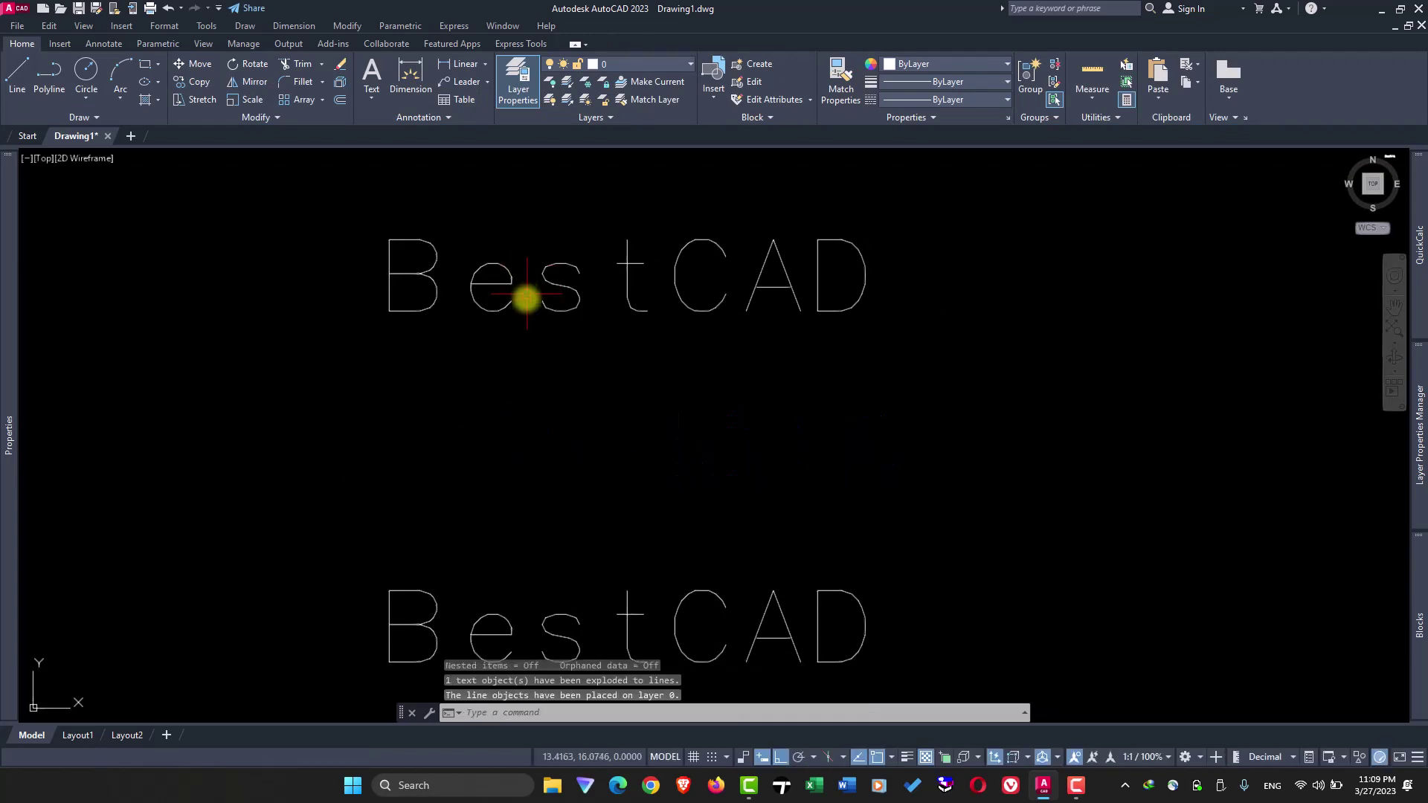
pyautogui.scroll(-3, 525, 298)
pyautogui.scroll(-5, 791, 399)
pyautogui.scroll(5, 908, 230)
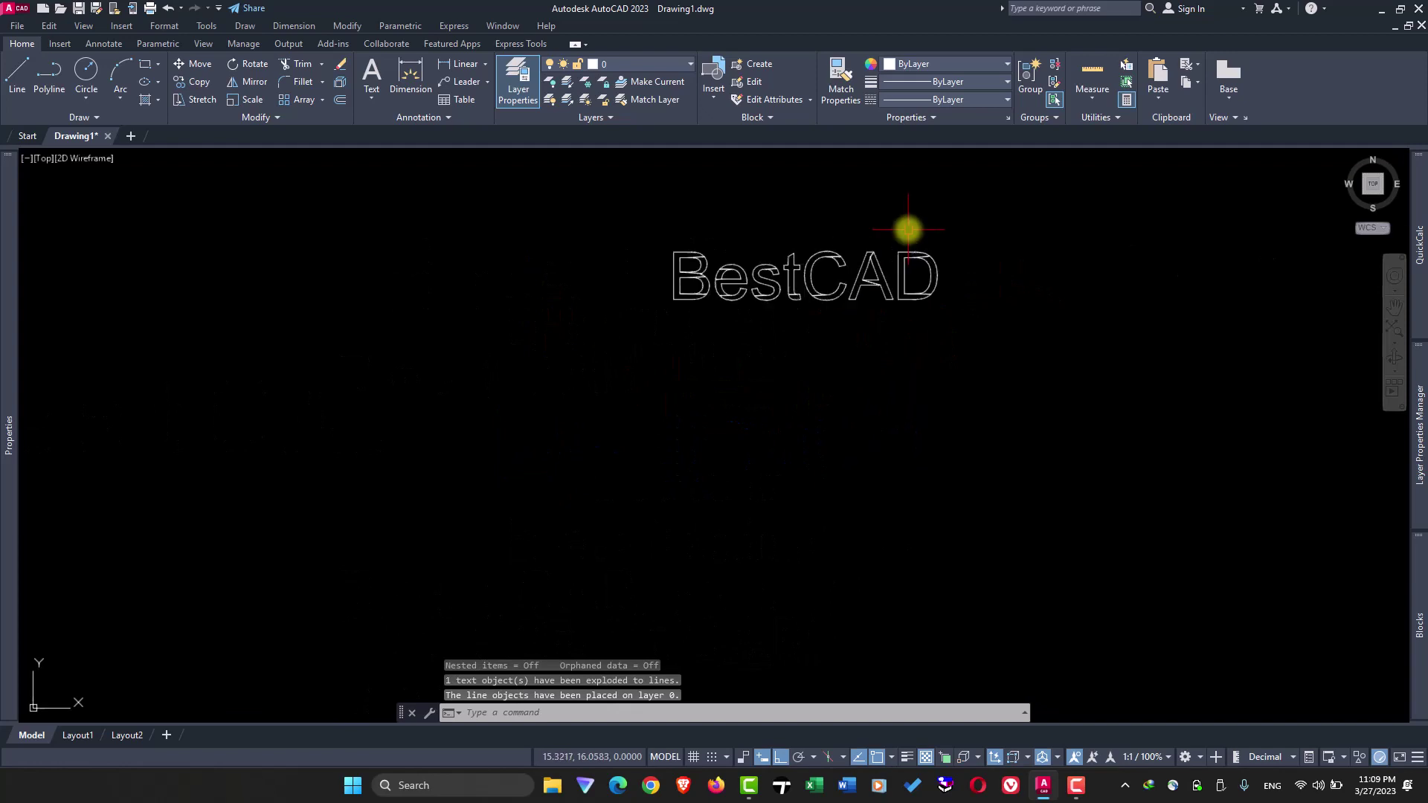
pyautogui.scroll(8, 768, 351)
pyautogui.scroll(1, 778, 358)
pyautogui.scroll(-2, 786, 360)
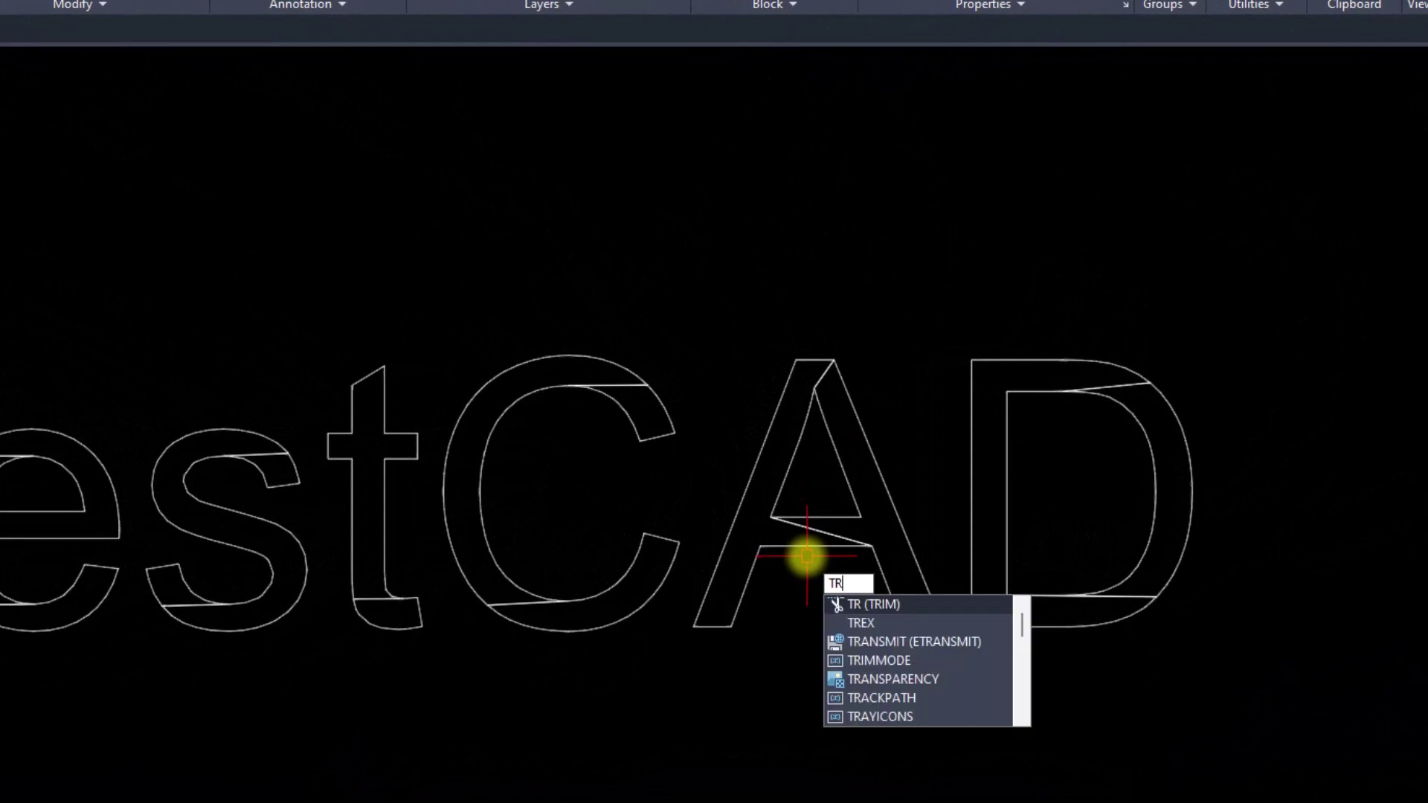
# Trim the stray segments inside the D, A and B using all edges.
pyautogui.press('Return')
pyautogui.press('Return')
pyautogui.scroll(5, 1116, 402)
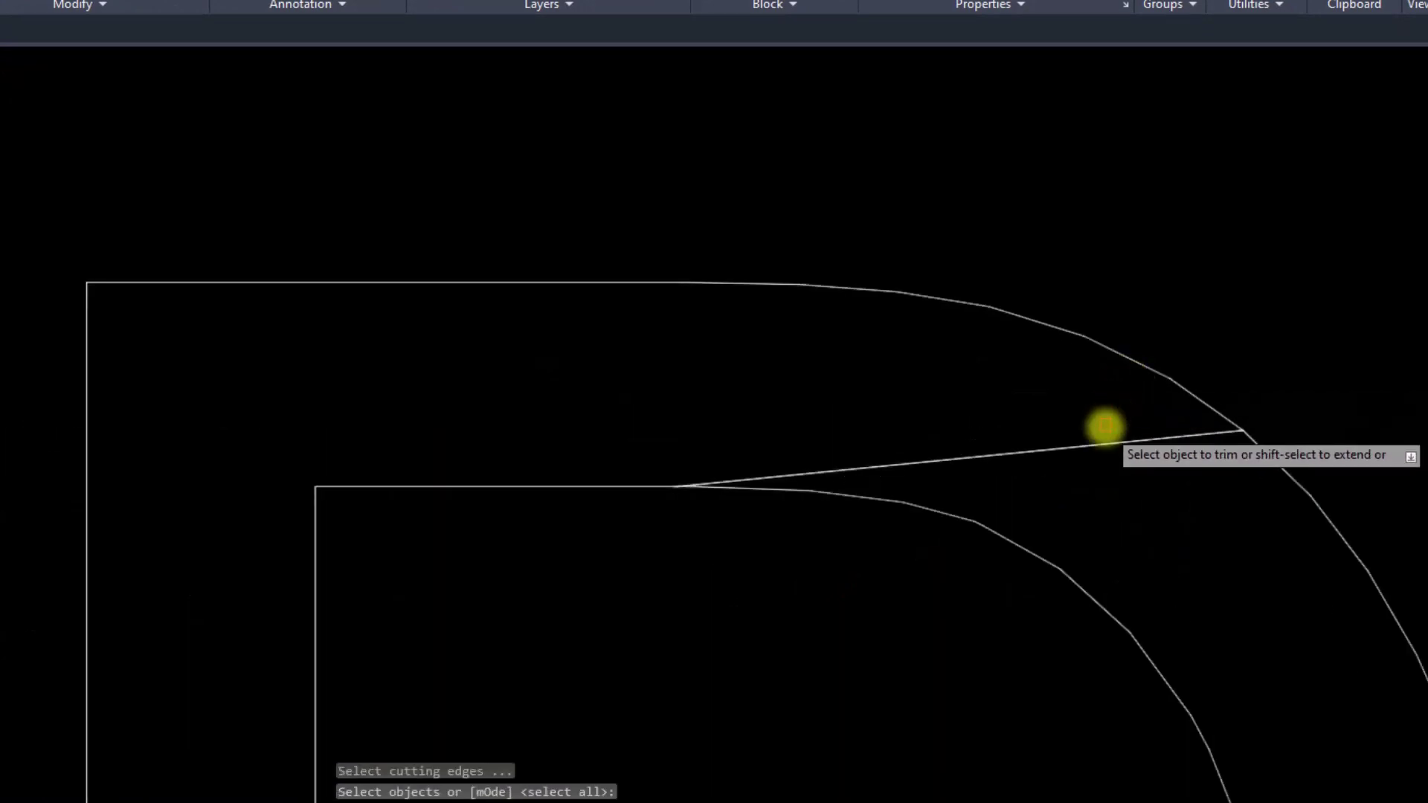
pyautogui.click(1121, 414)
pyautogui.click(972, 469)
pyautogui.scroll(-3, 978, 504)
pyautogui.scroll(1, 956, 287)
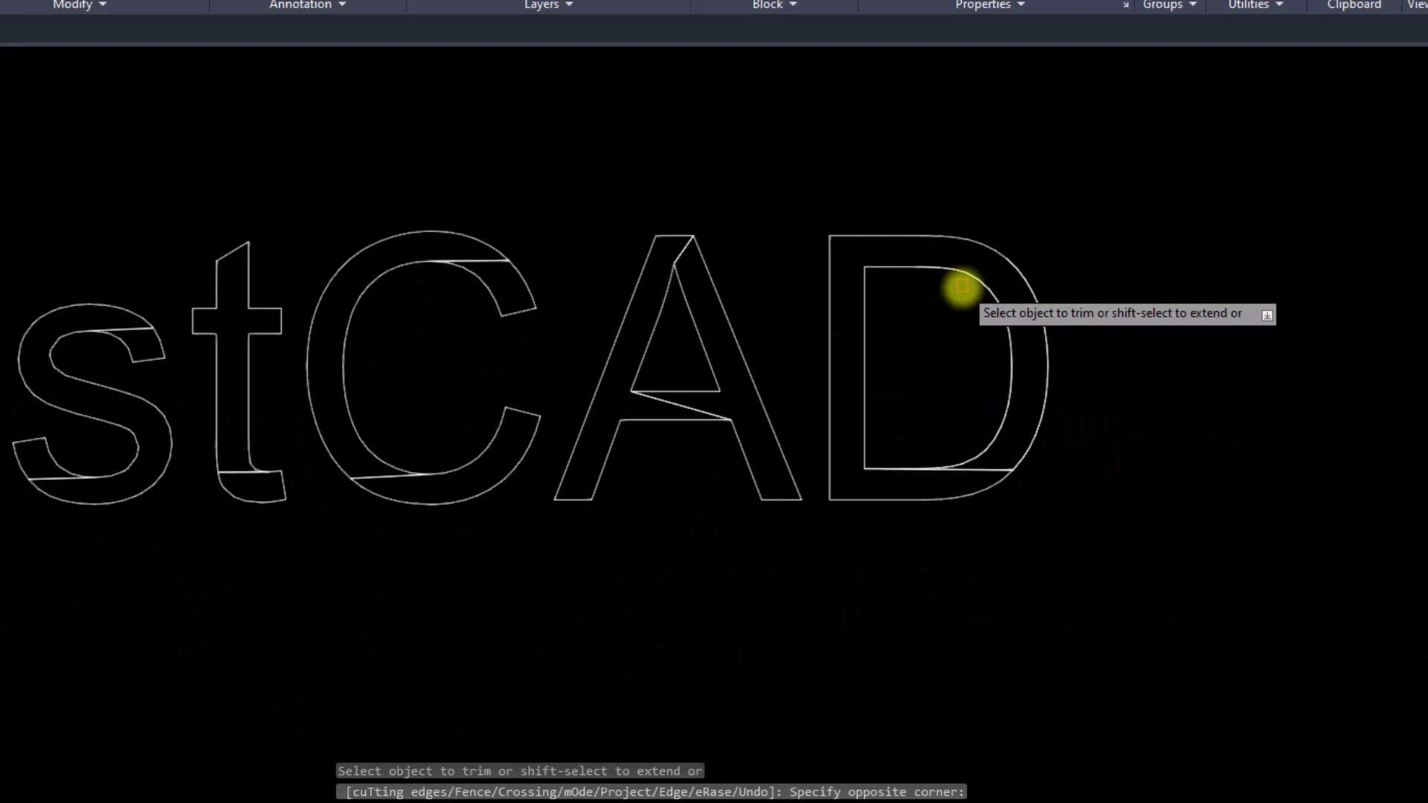
pyautogui.scroll(2, 979, 478)
pyautogui.scroll(1, 873, 538)
pyautogui.scroll(-3, 1138, 478)
pyautogui.scroll(2, 701, 440)
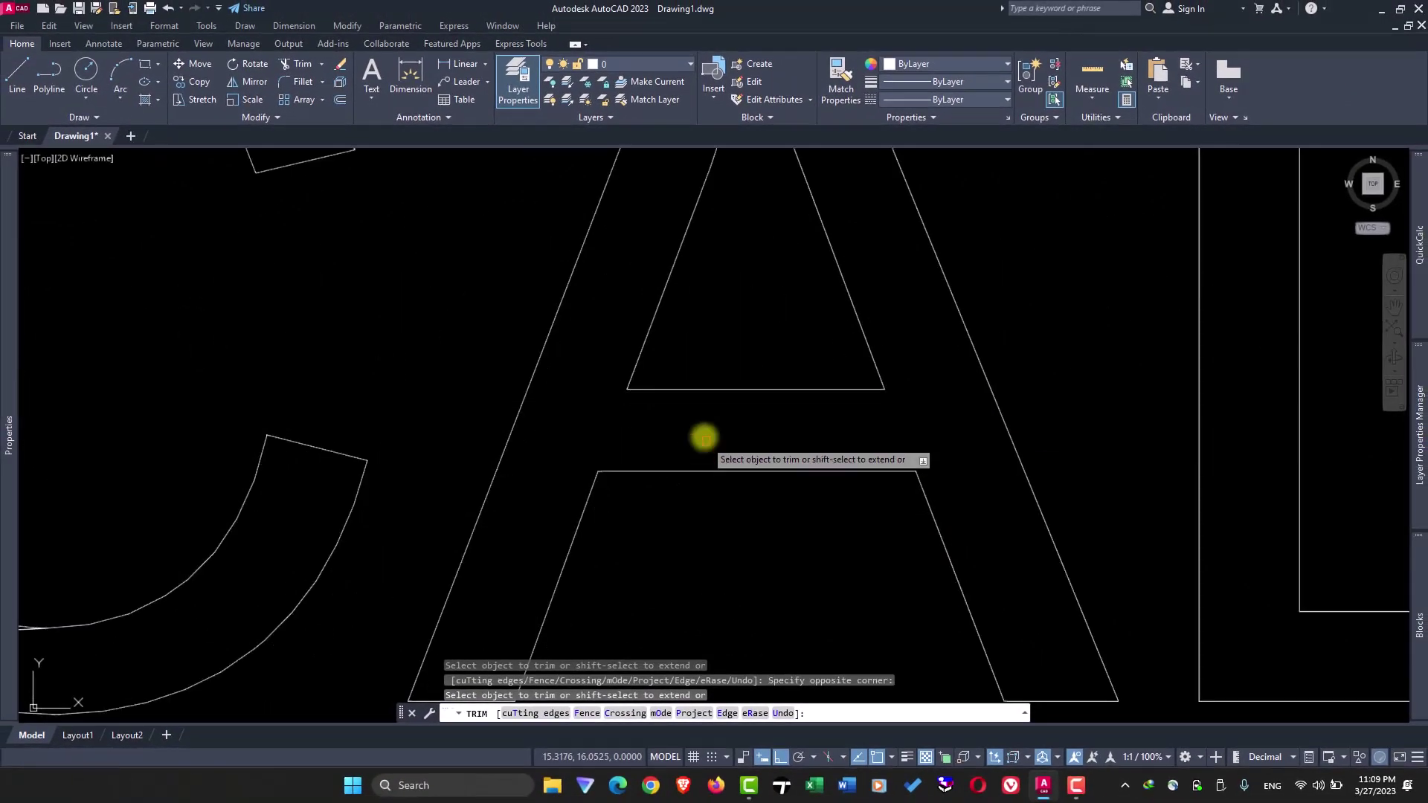
pyautogui.click(771, 437)
pyautogui.scroll(2, 959, 368)
pyautogui.click(960, 367)
pyautogui.scroll(-3, 959, 366)
pyautogui.scroll(-1, 752, 424)
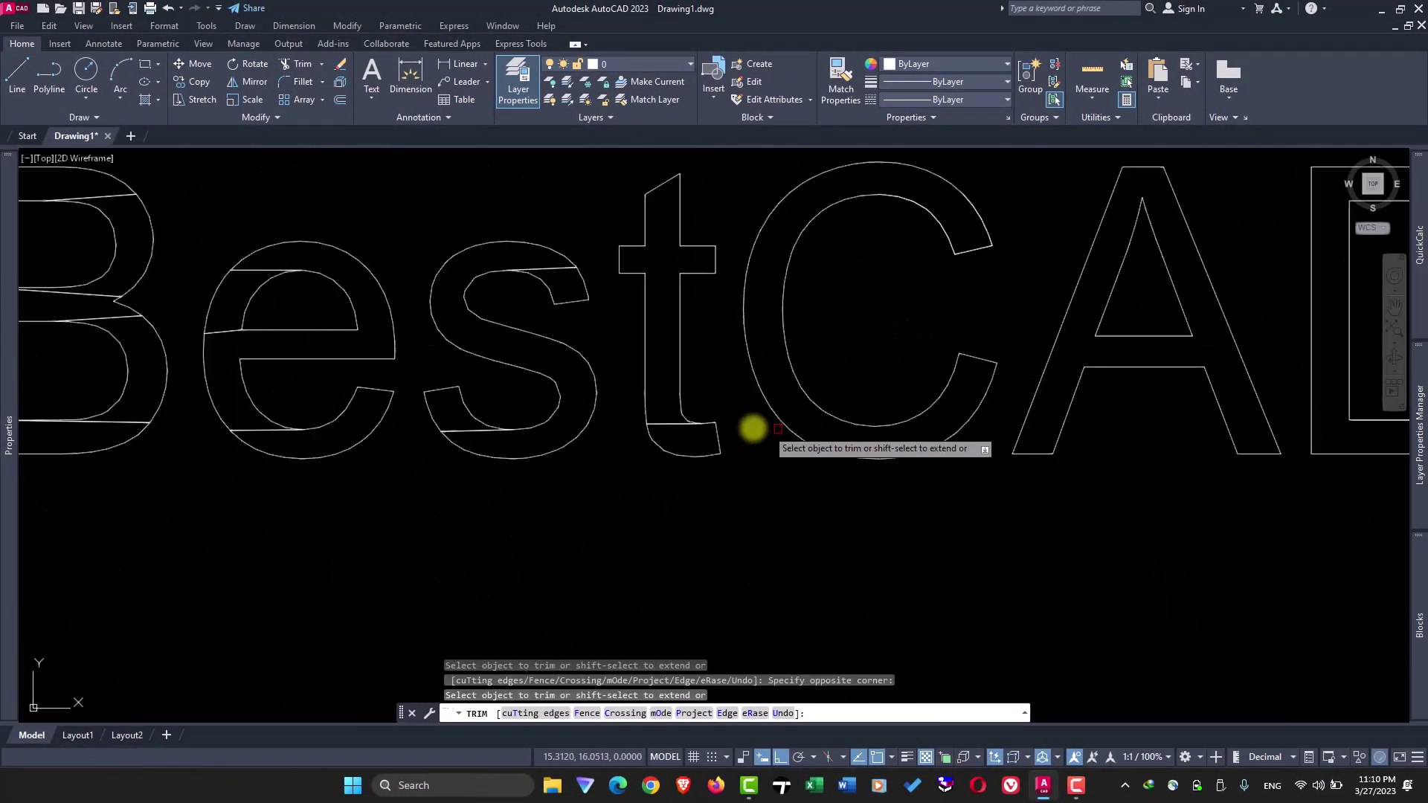
pyautogui.scroll(1, 855, 555)
pyautogui.scroll(2, 605, 454)
pyautogui.scroll(-1, 934, 280)
pyautogui.scroll(-2, 756, 345)
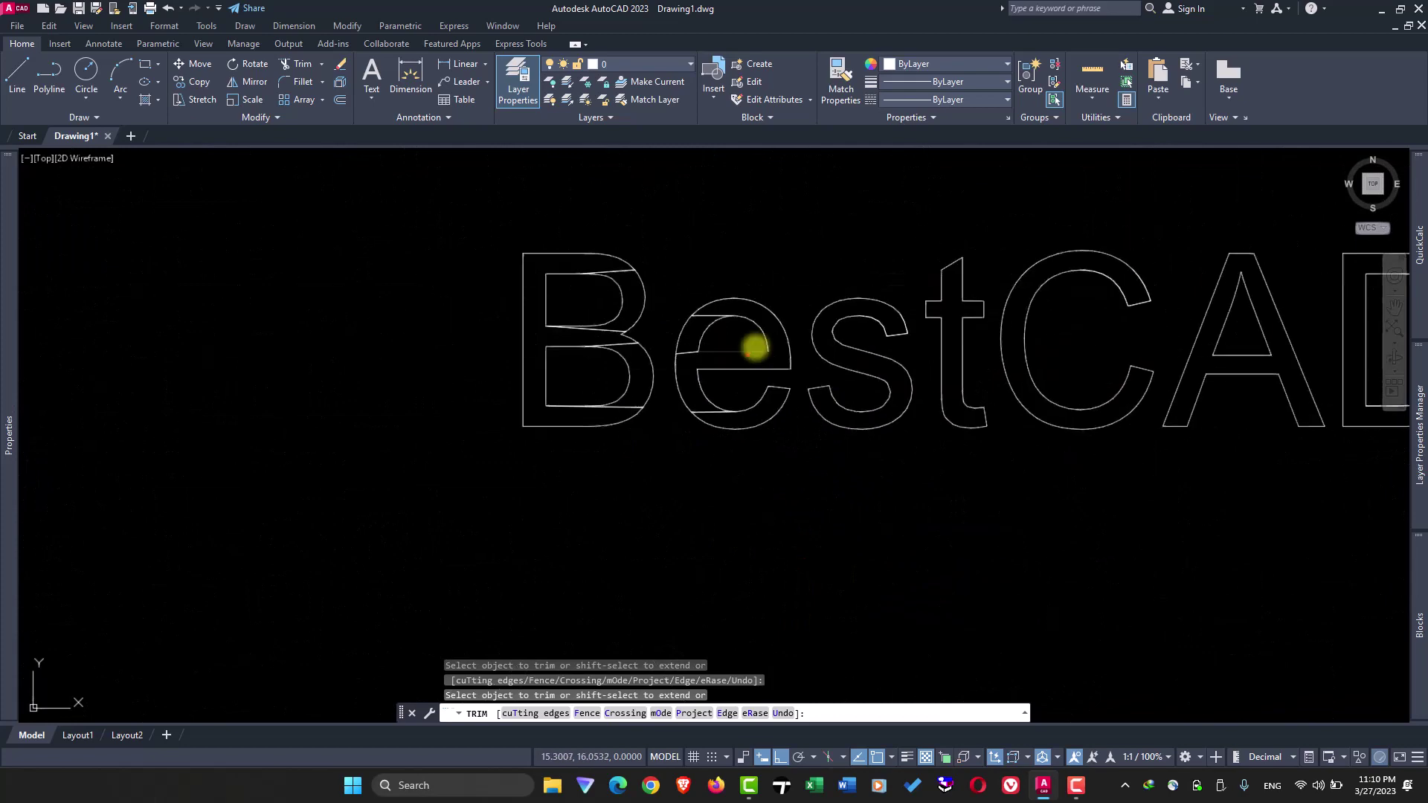
pyautogui.scroll(3, 695, 277)
pyautogui.scroll(-1, 651, 386)
pyautogui.scroll(-2, 650, 387)
pyautogui.scroll(2, 836, 444)
pyautogui.scroll(3, 836, 443)
pyautogui.click(841, 396)
pyautogui.click(794, 507)
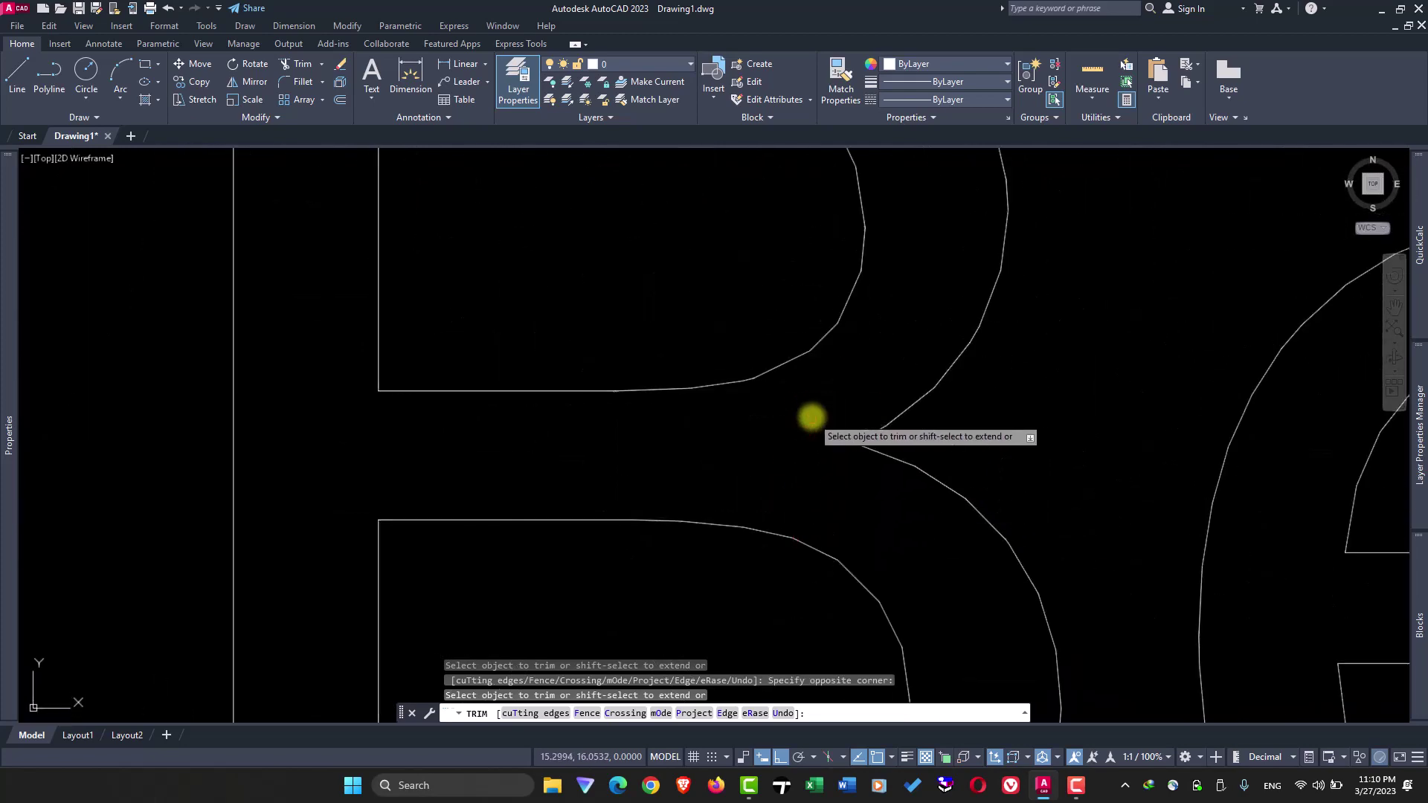
pyautogui.scroll(-3, 810, 418)
pyautogui.scroll(2, 775, 488)
pyautogui.scroll(-2, 823, 487)
pyautogui.press('Escape')
pyautogui.scroll(-1, 836, 514)
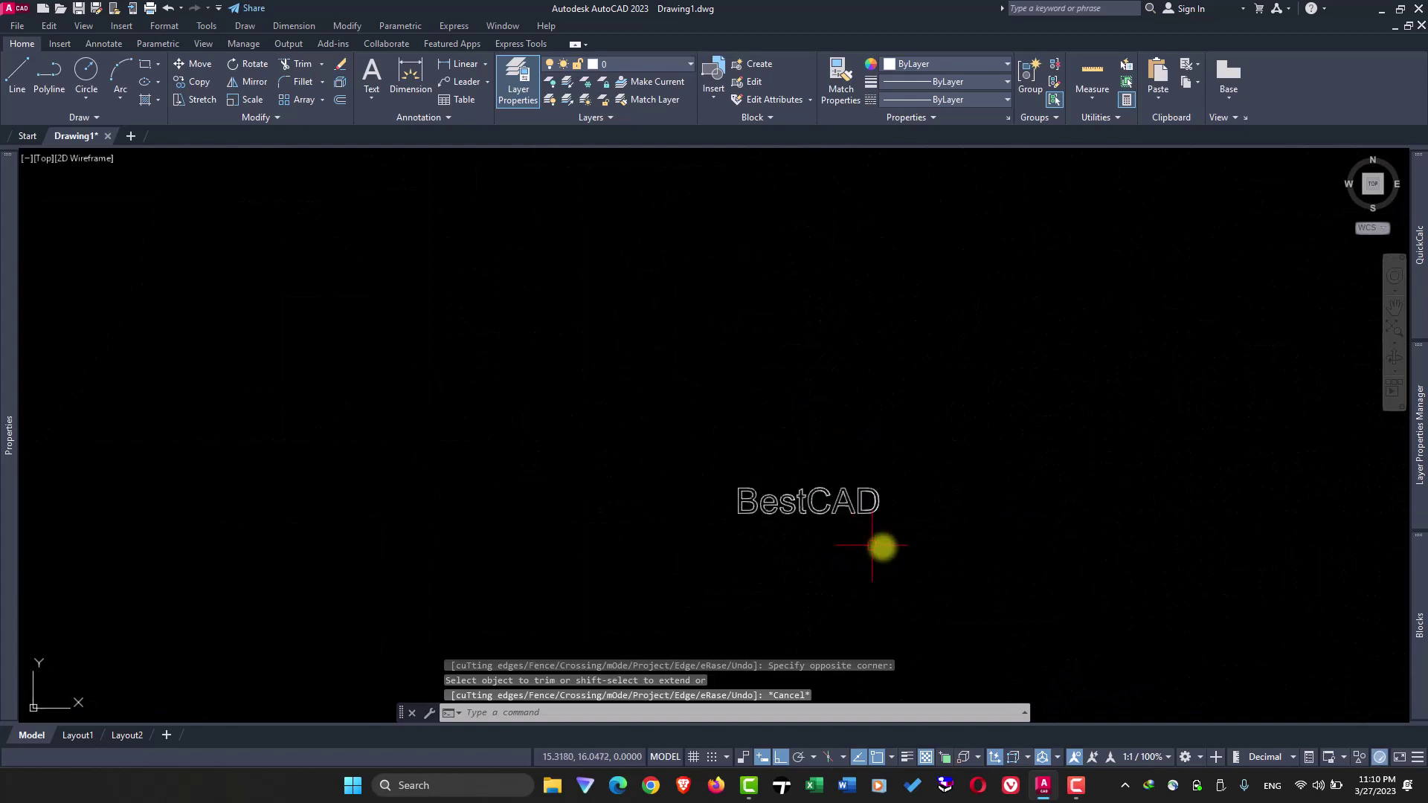
# Cancel the stray selection and select the upper single-line BestCAD text.
pyautogui.moveTo(874, 546); pyautogui.dragTo(769, 390, button='middle')
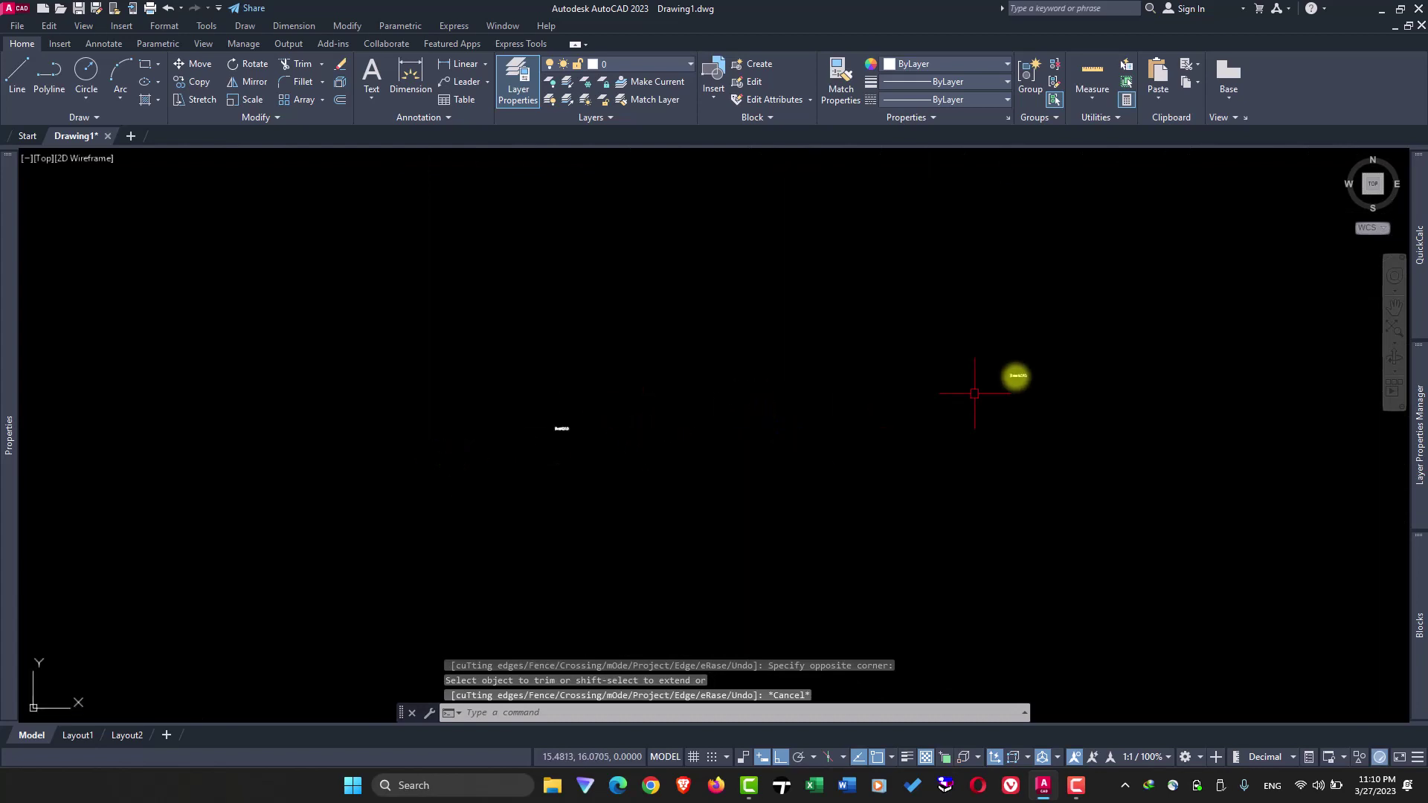
pyautogui.scroll(-1, 903, 465)
pyautogui.click(756, 395)
pyautogui.press('Escape')
pyautogui.scroll(4, 732, 403)
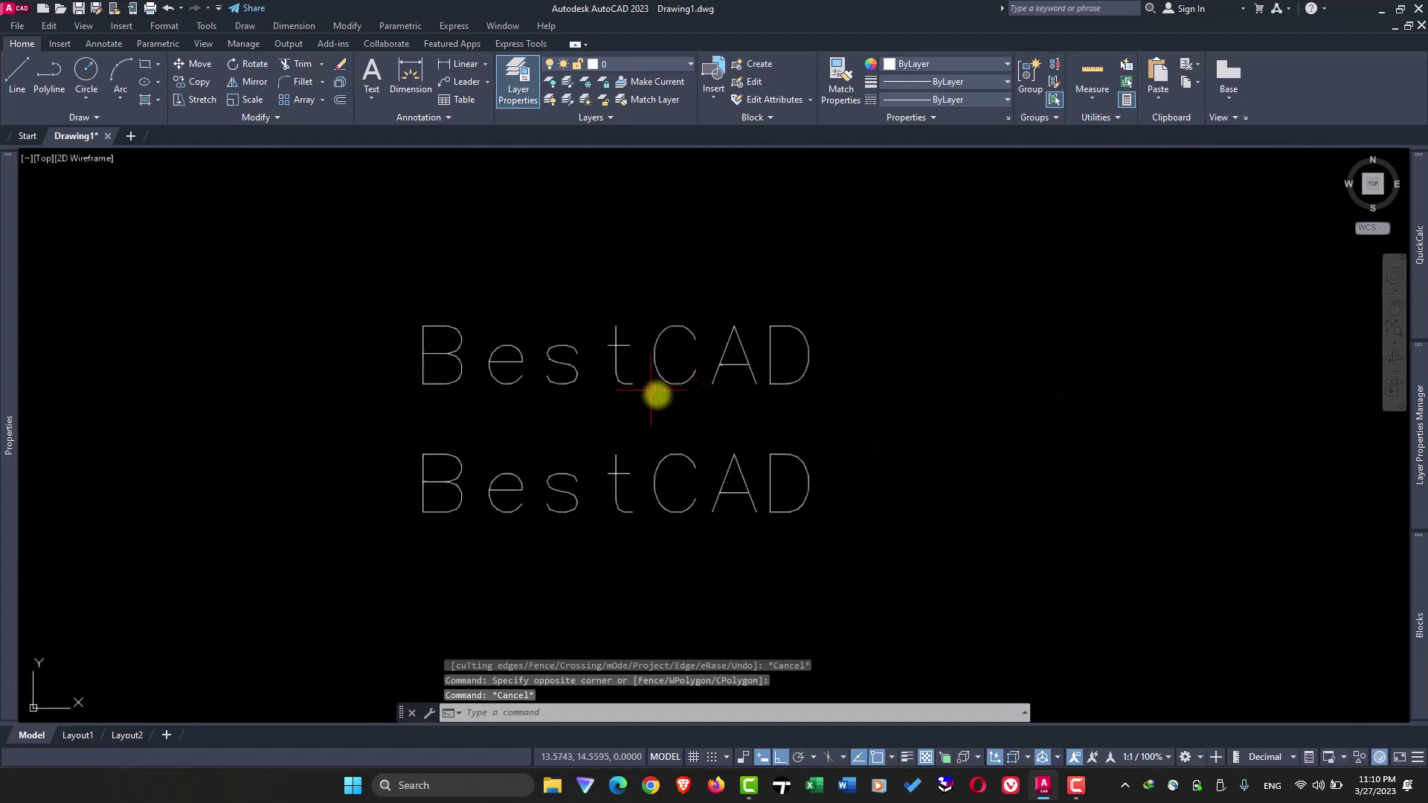
pyautogui.click(948, 515)
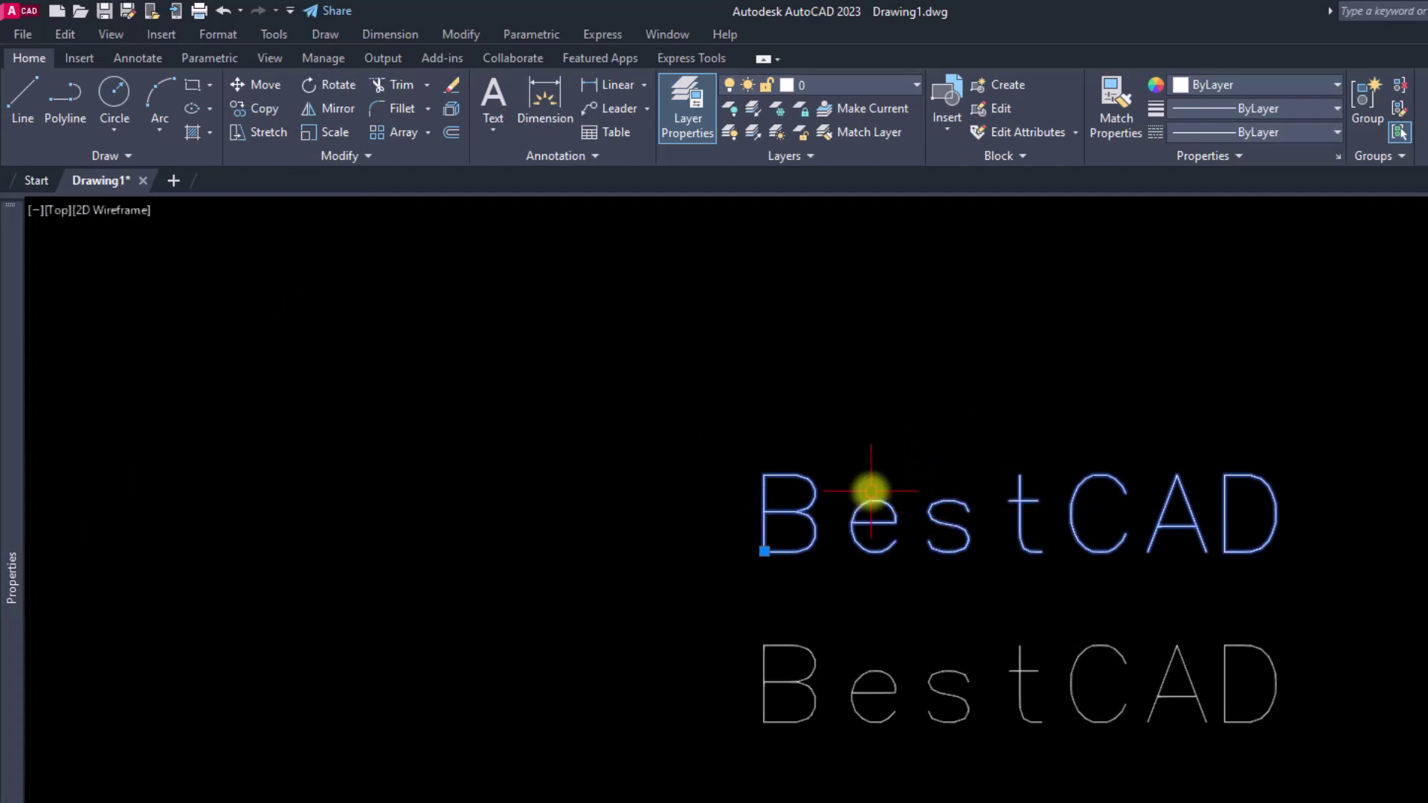
# Apply Express Convert Text to Mtext to the upper text and confirm it shows MText.
pyautogui.click(599, 34)
pyautogui.moveTo(620, 80)
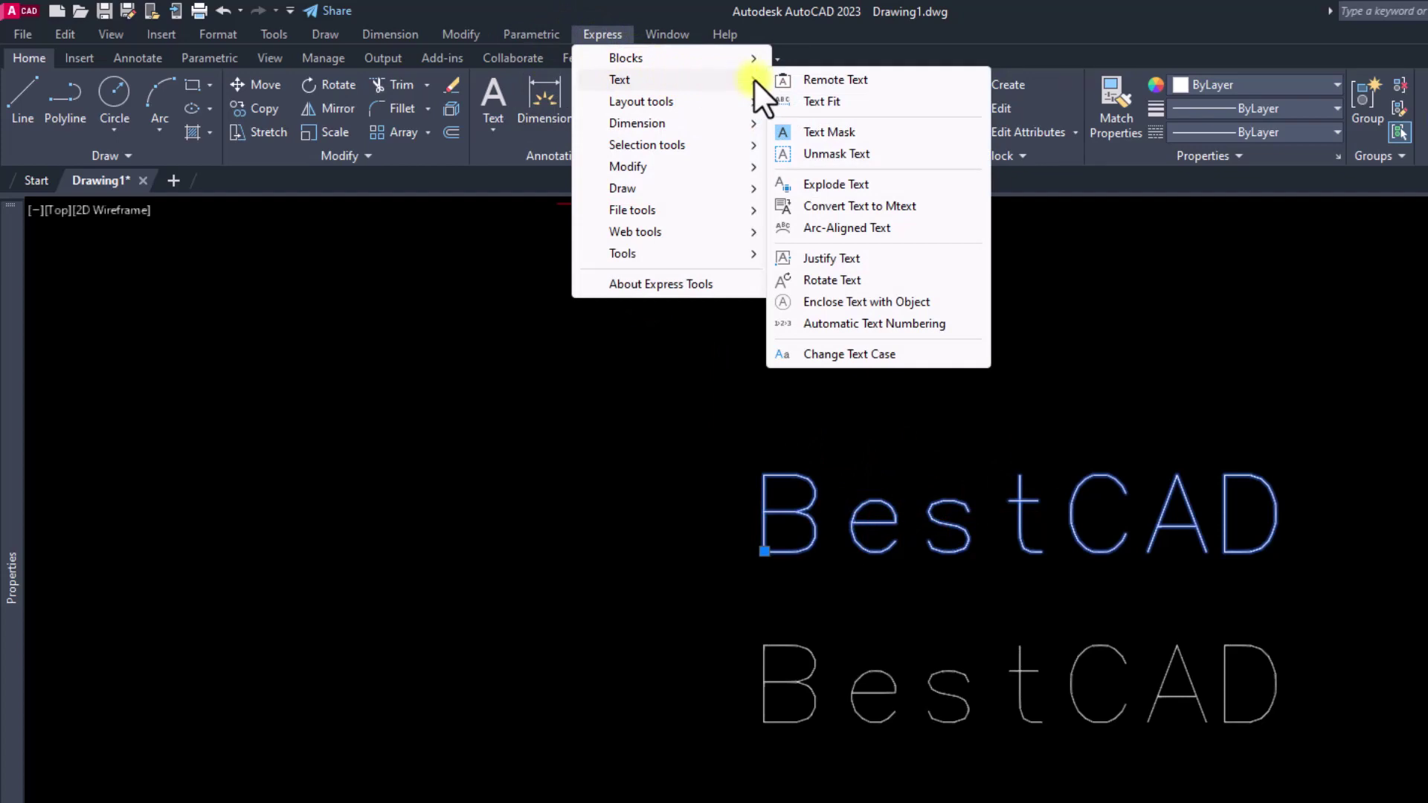
pyautogui.click(870, 205)
pyautogui.click(873, 502)
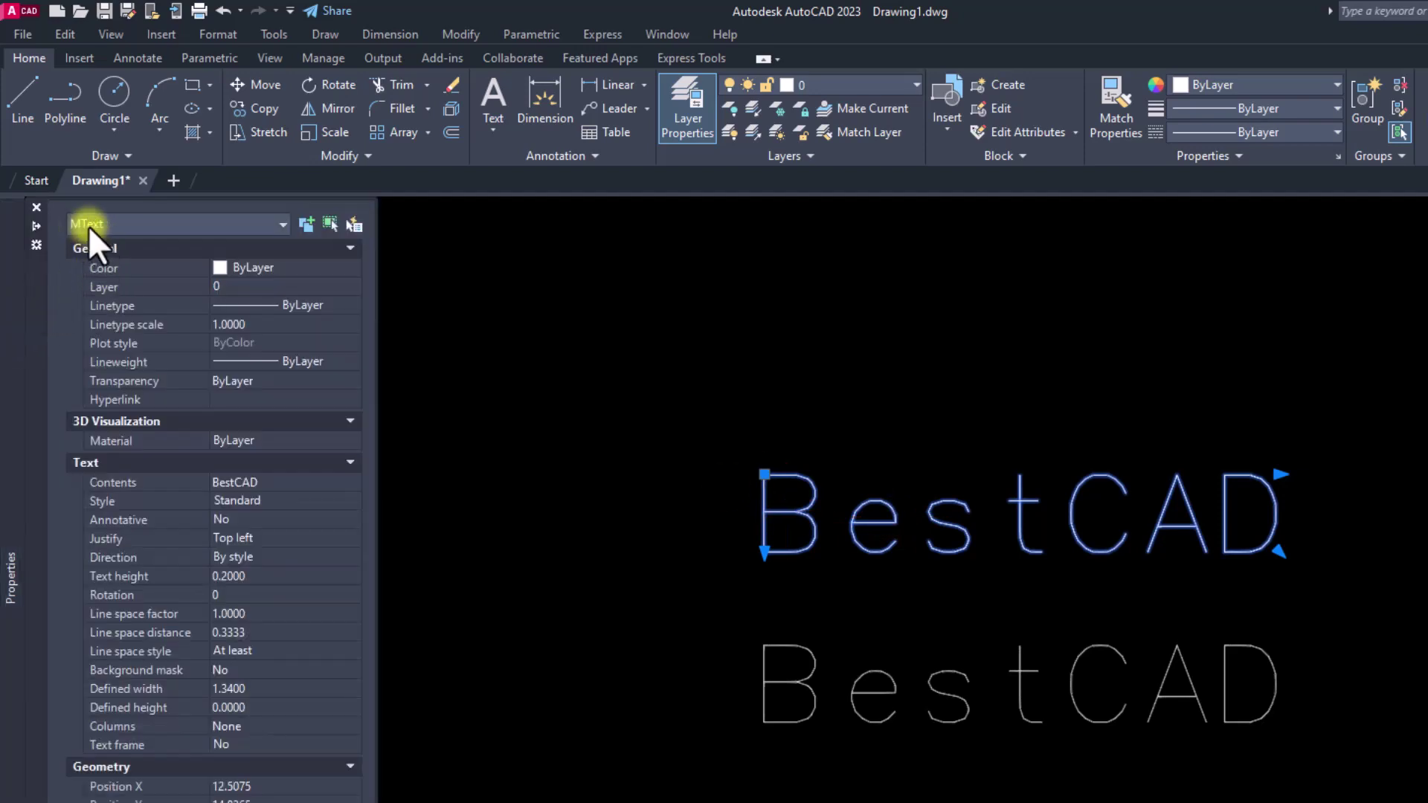
pyautogui.click(606, 309)
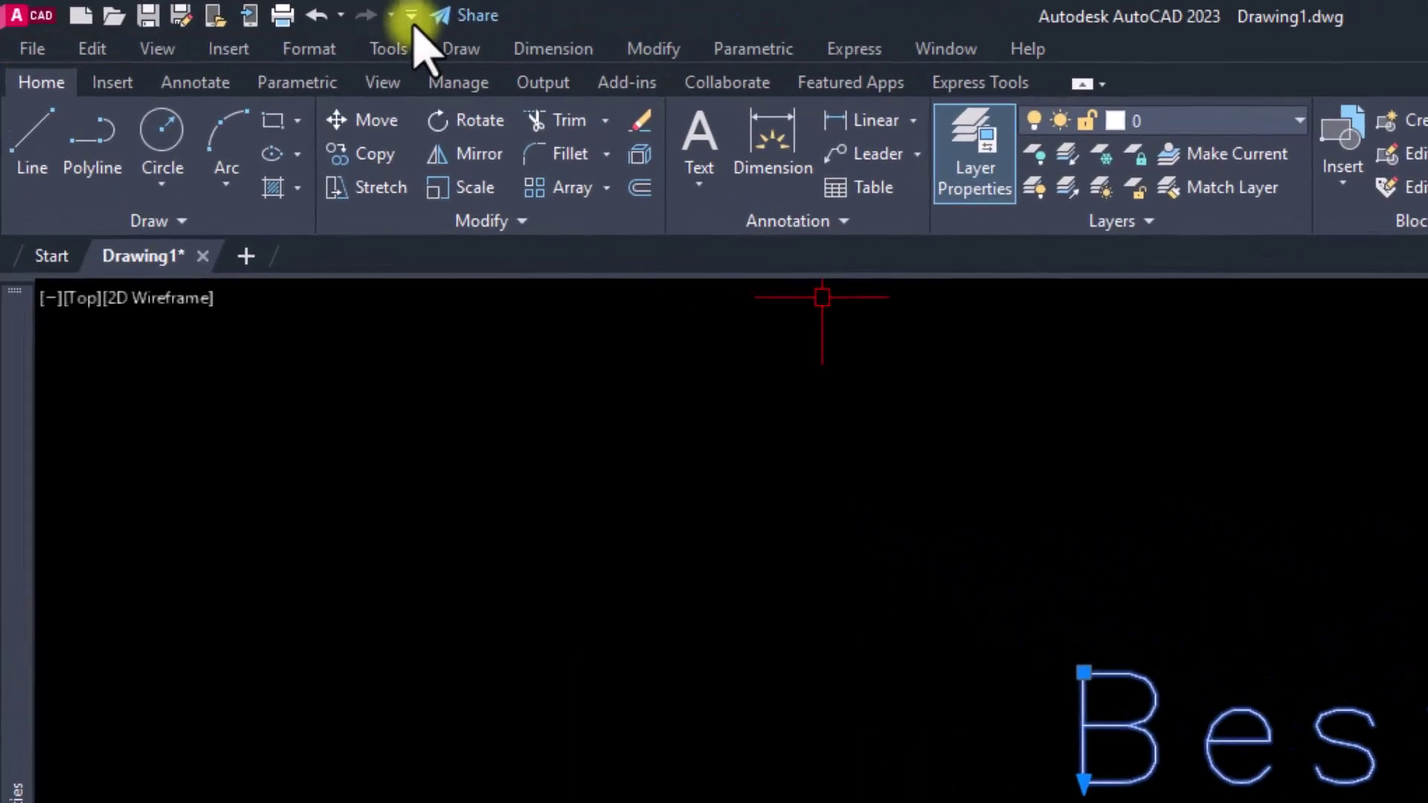
pyautogui.click(411, 14)
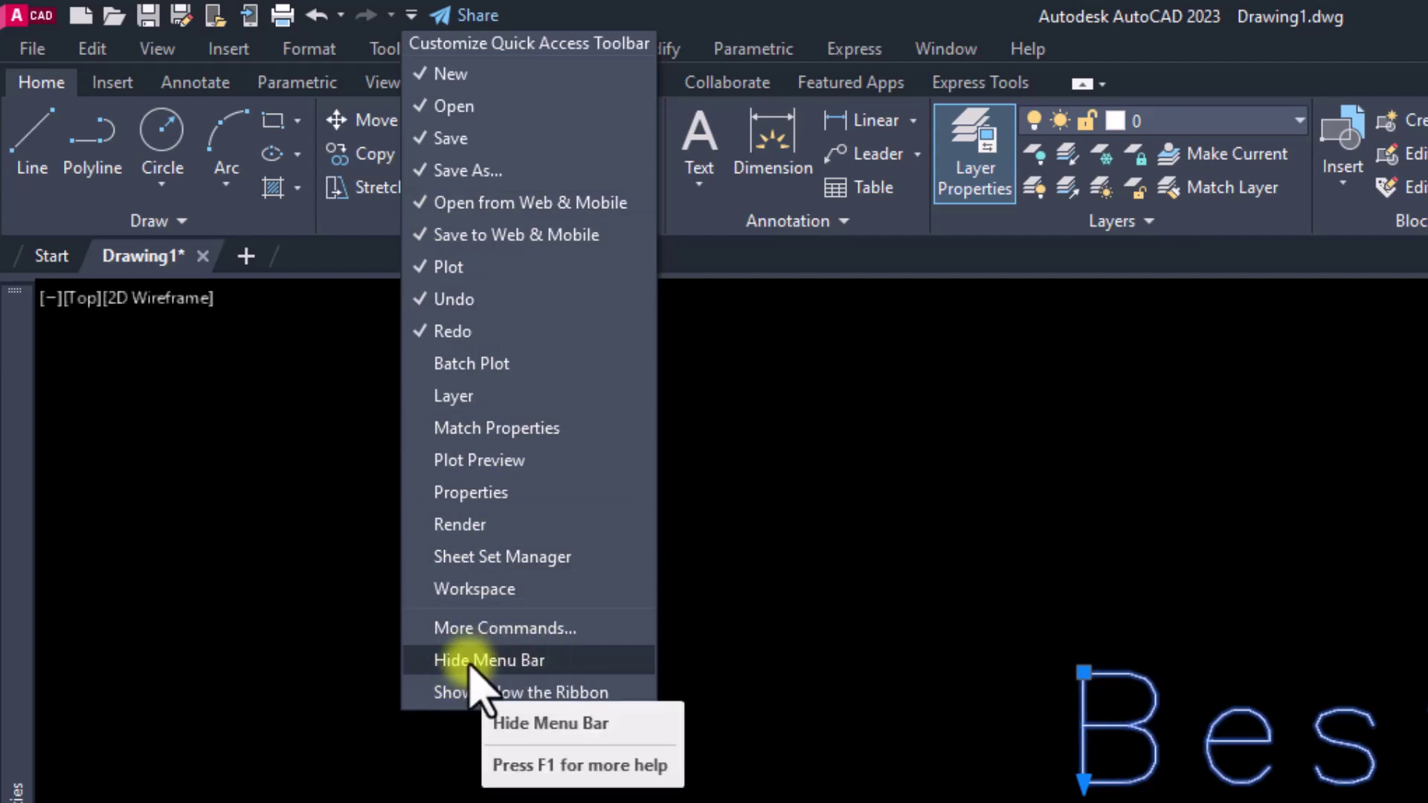
pyautogui.click(478, 661)
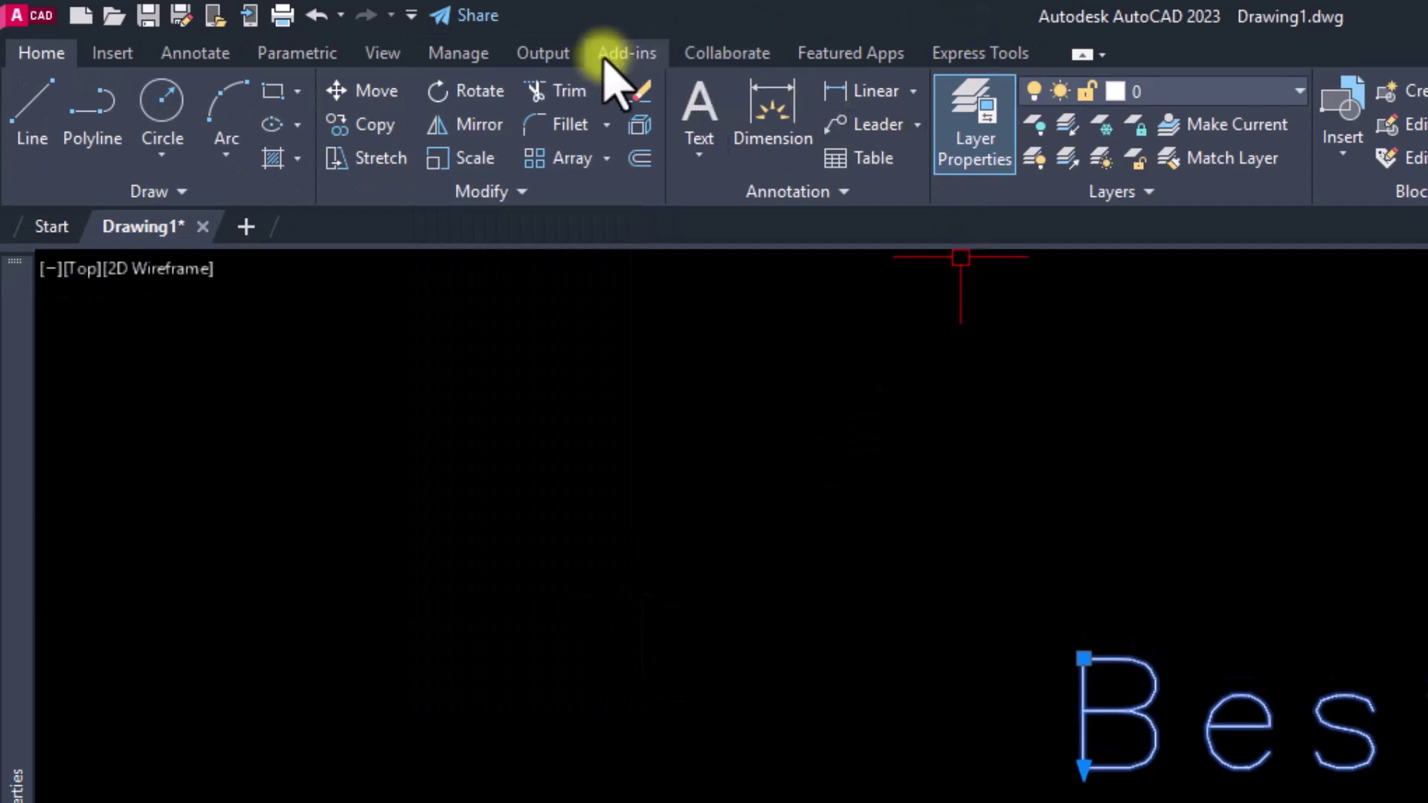
pyautogui.click(412, 16)
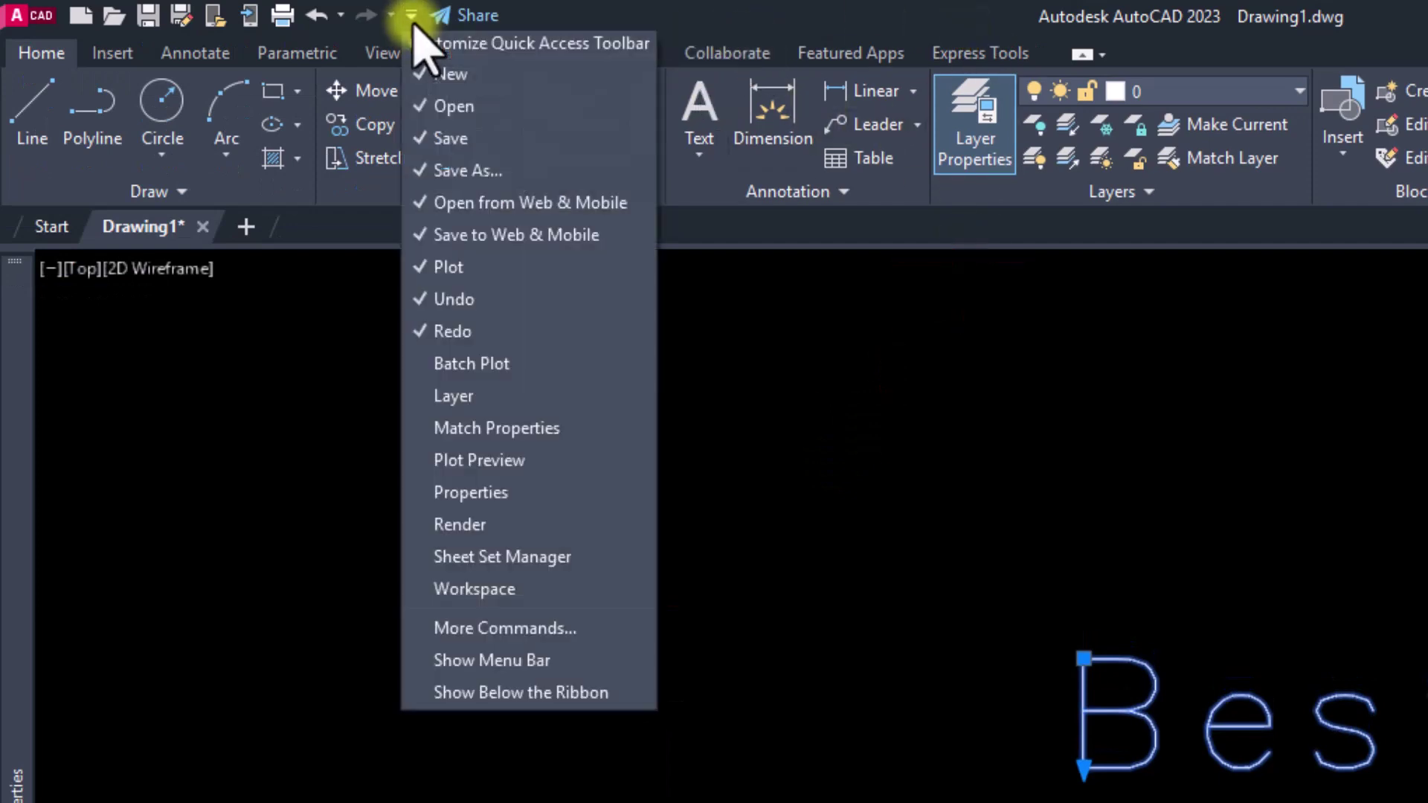
pyautogui.click(516, 670)
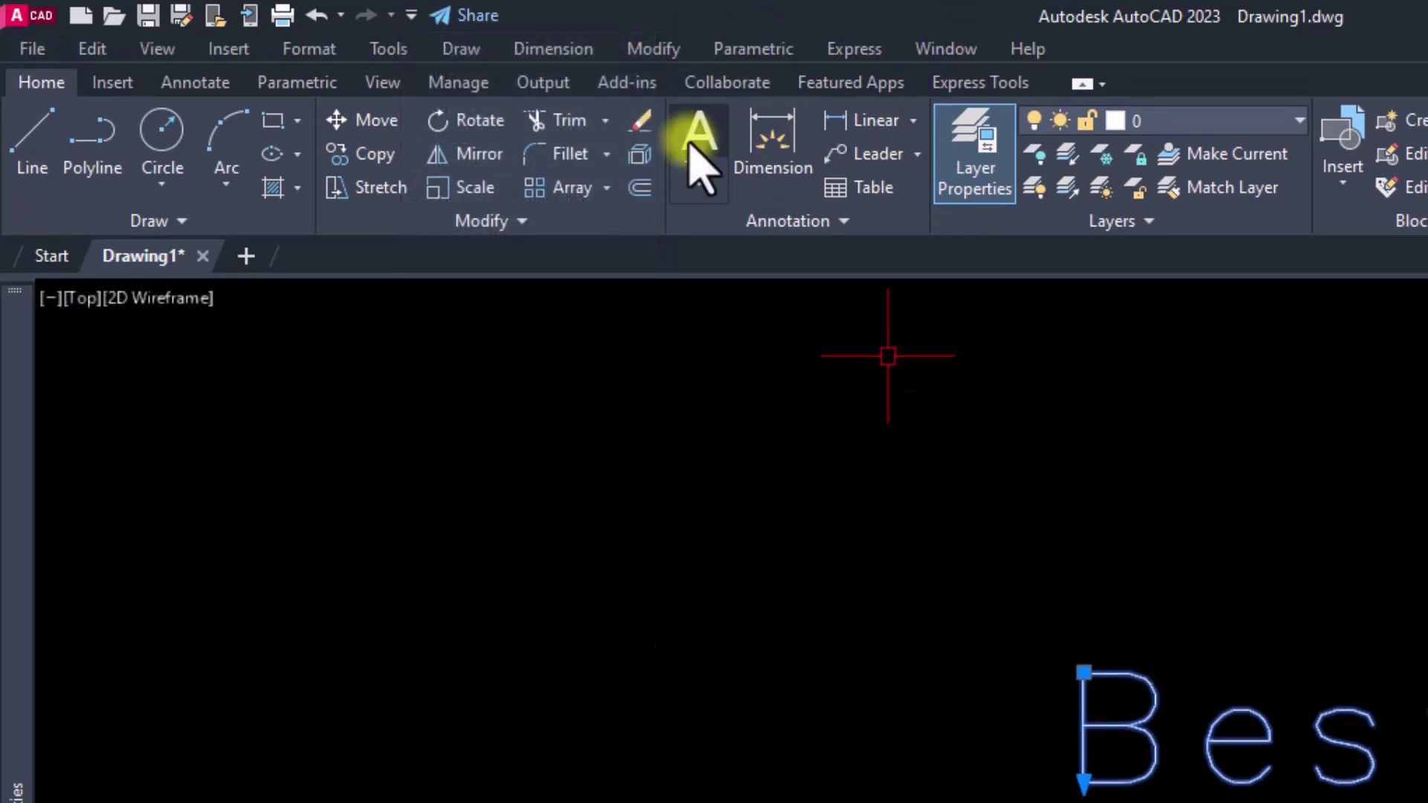